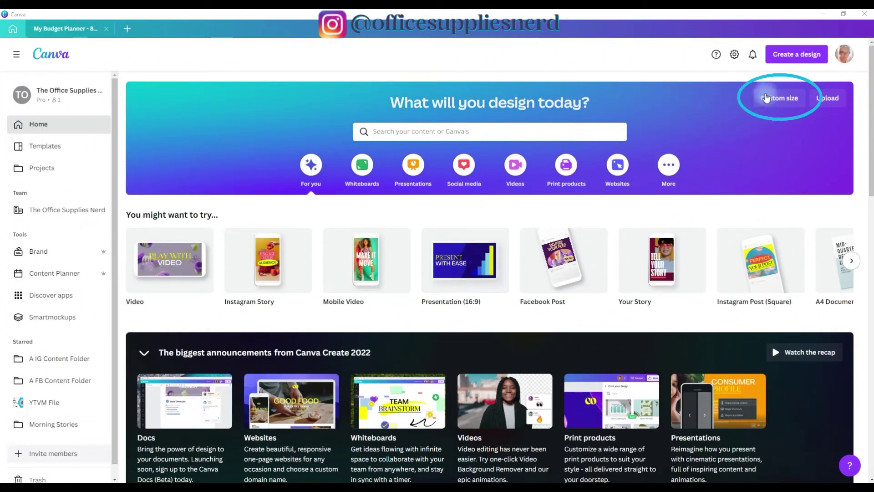
Step: Create a custom-size blank design in inches, 8.5 wide by 11 high
left_click(770, 99)
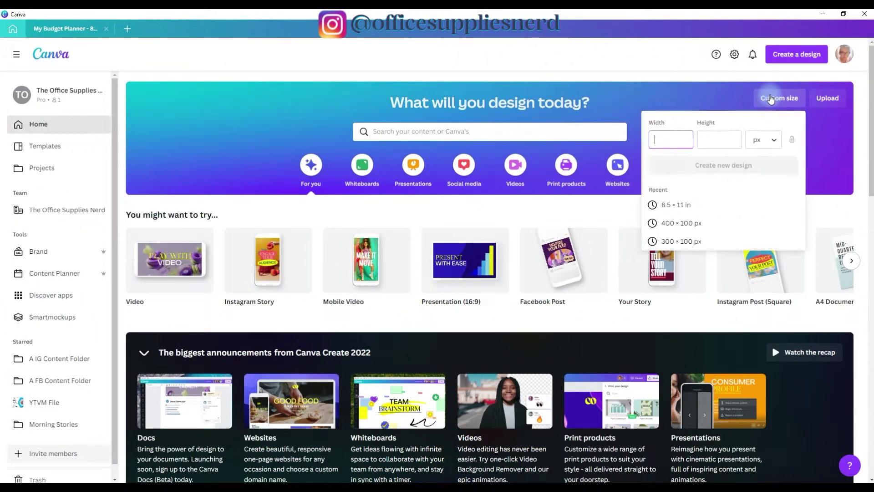
left_click(774, 143)
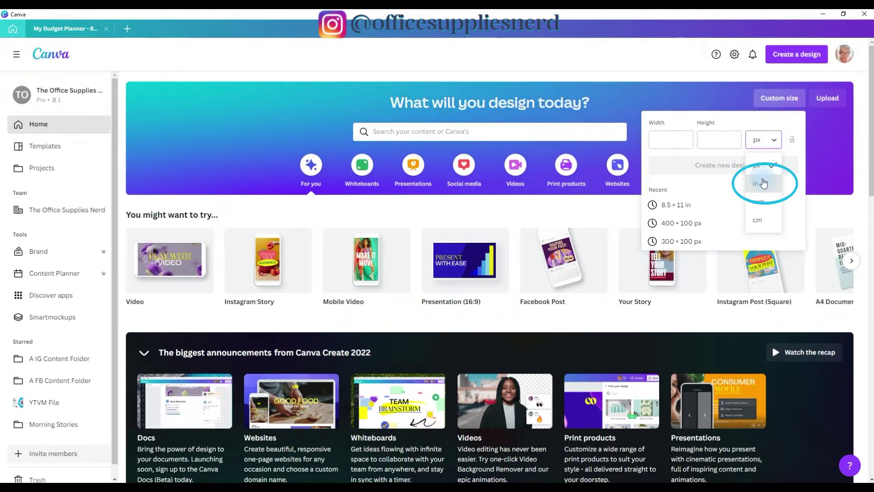
left_click(760, 182)
left_click(657, 140)
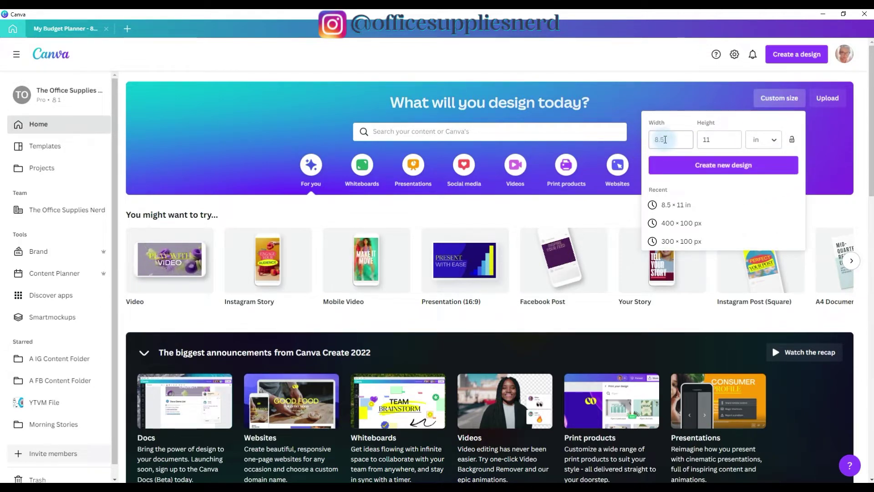
left_click(714, 139)
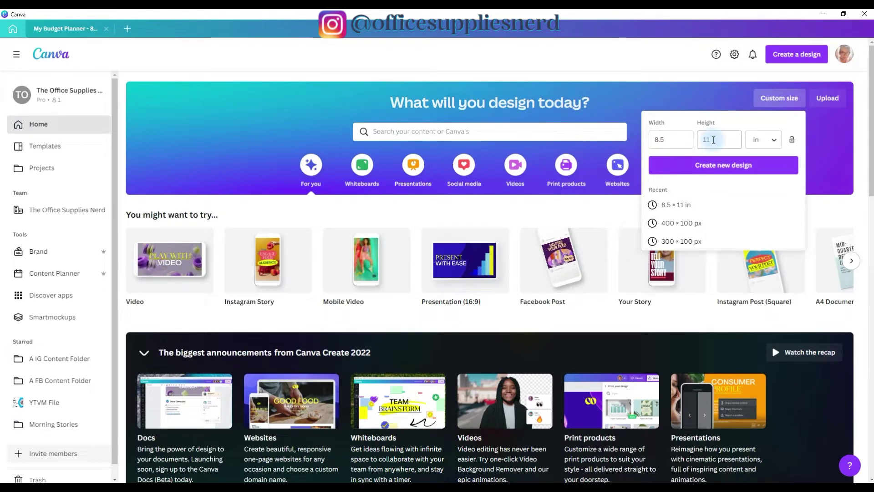
left_click(719, 171)
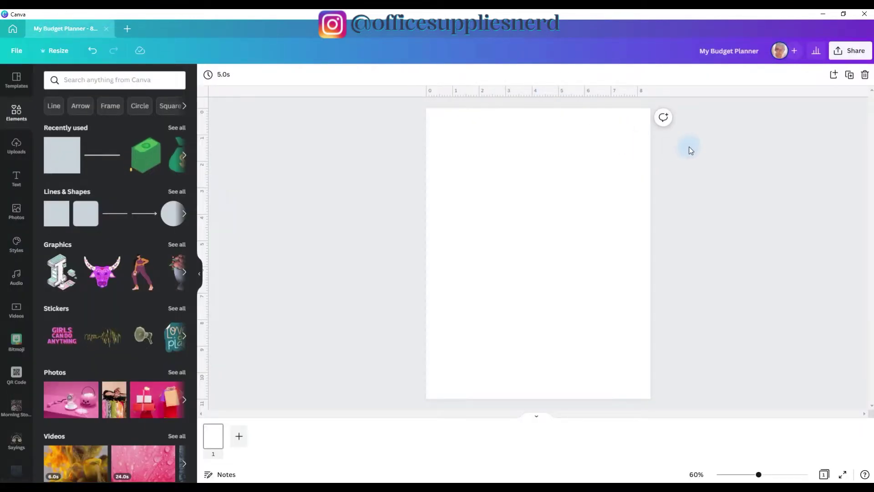
Step: Add a subheading at the top of the page reading 'My Budget Planner'
left_click(16, 175)
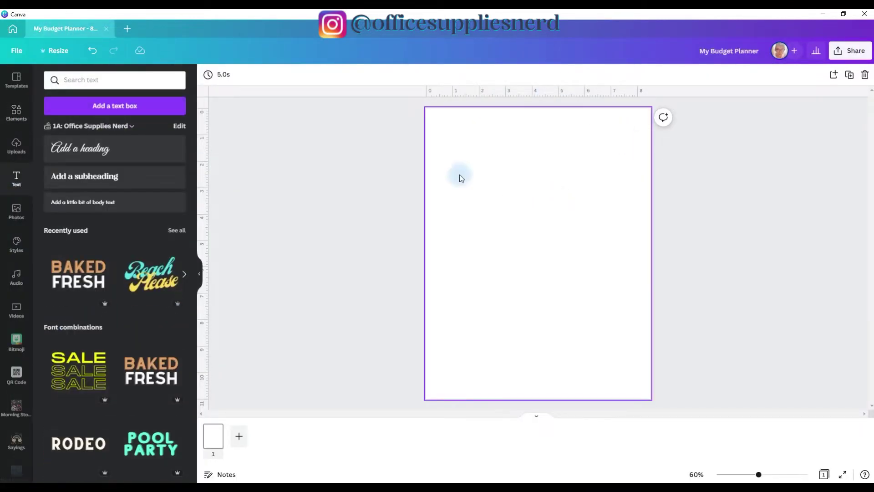
left_click(150, 178)
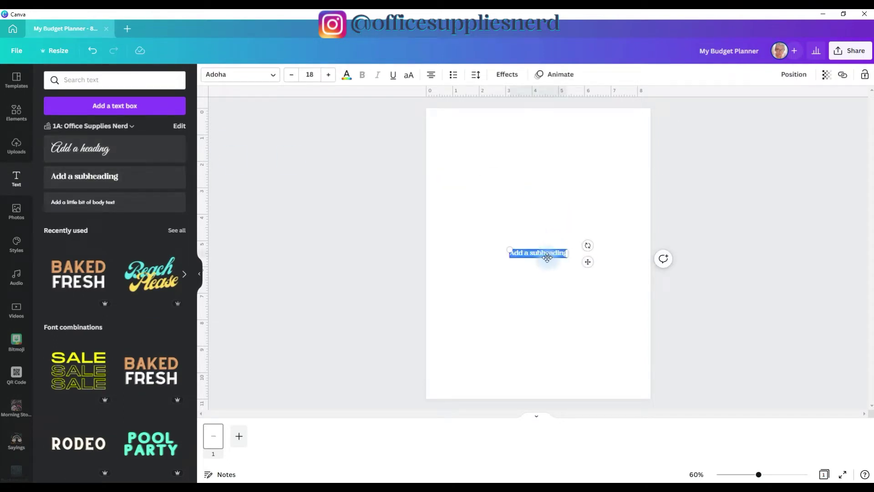
left_click_drag(547, 258, 543, 132)
type("My Budget Planner")
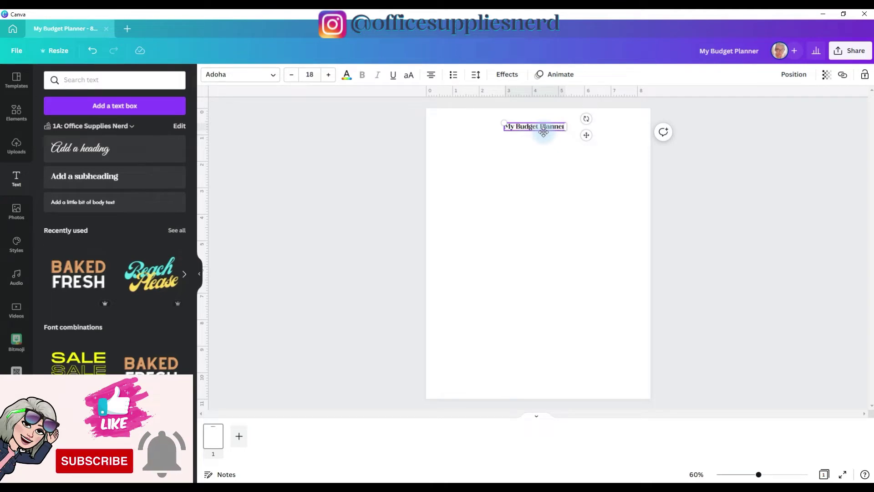
left_click(460, 151)
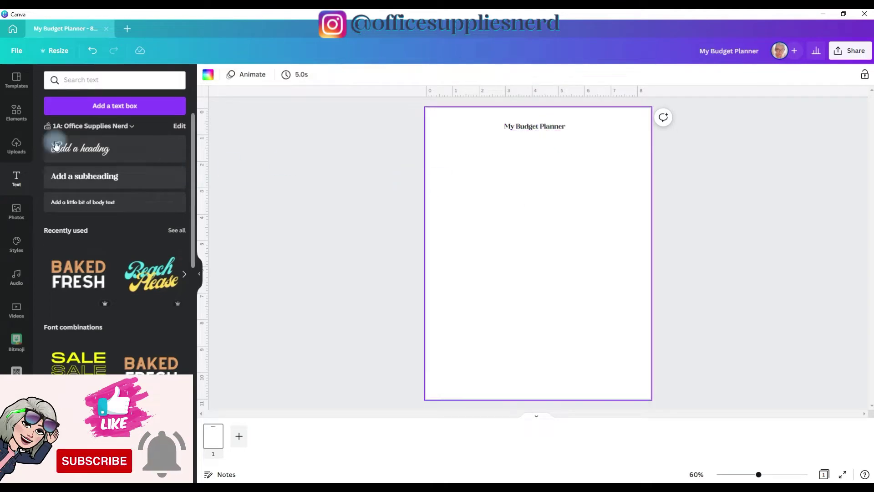
Step: Add a square below the title, stretch it into a thin wide bar, and colour it pale pink
left_click(15, 119)
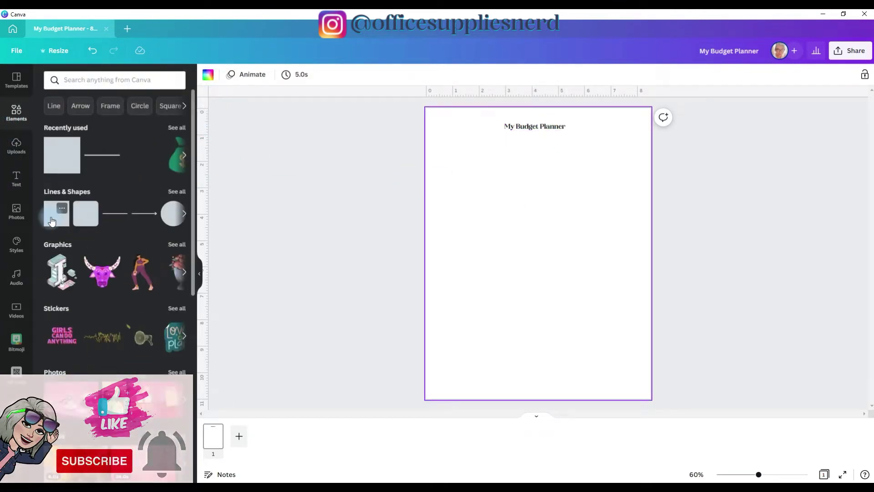
left_click(51, 221)
left_click(524, 247)
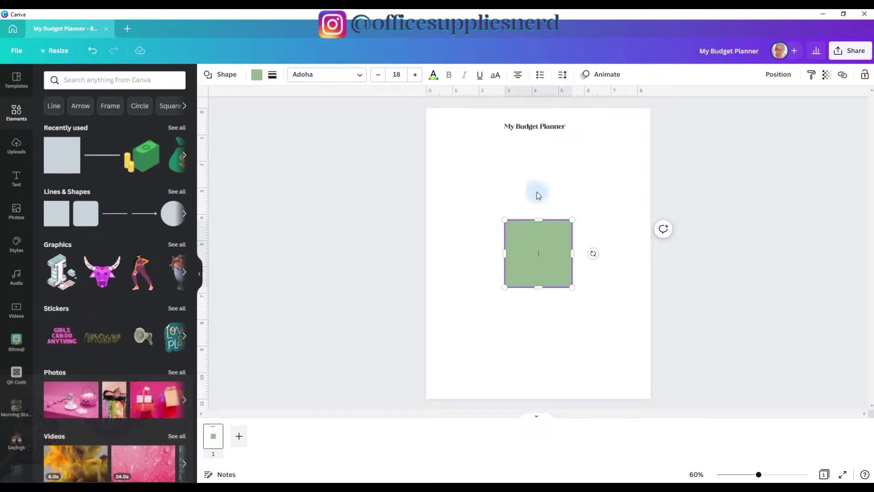
left_click_drag(544, 265, 636, 167)
left_click_drag(502, 166, 441, 168)
left_click_drag(538, 202, 539, 145)
left_click(257, 75)
left_click(55, 273)
left_click(521, 128)
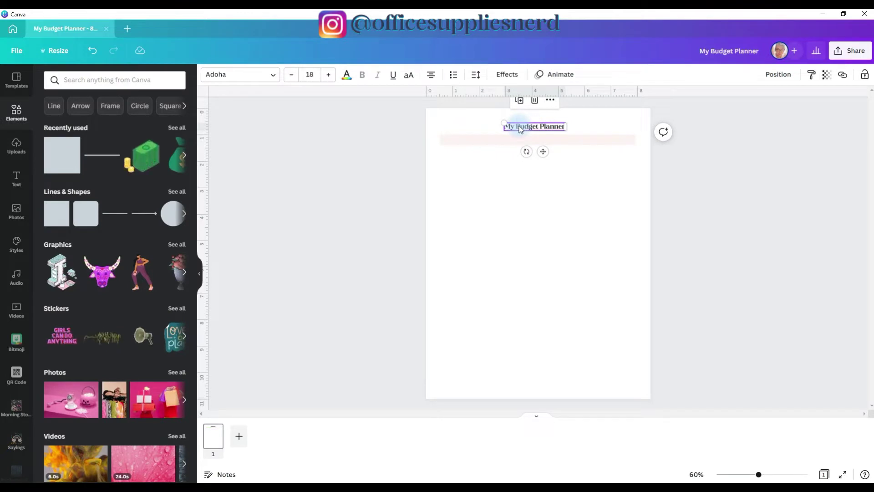
Step: Duplicate the title onto the pink bar and retype it as 'Income'
key("ctrl+d")
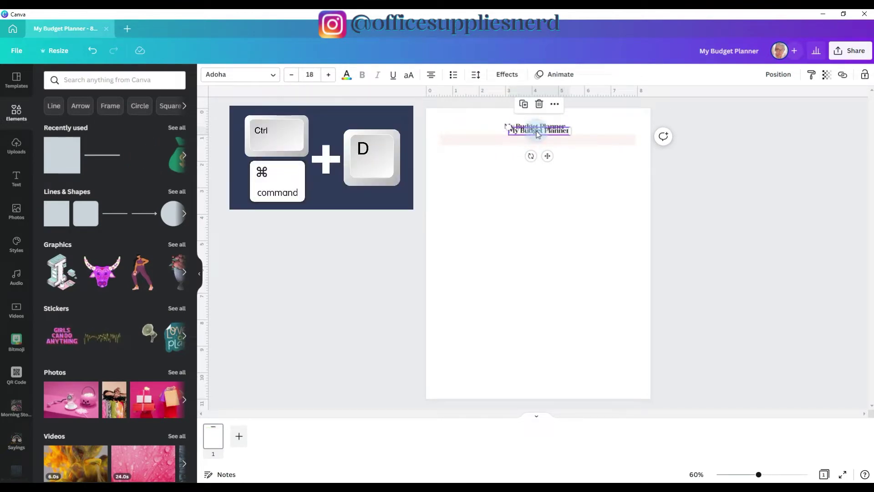
left_click_drag(521, 129, 531, 140)
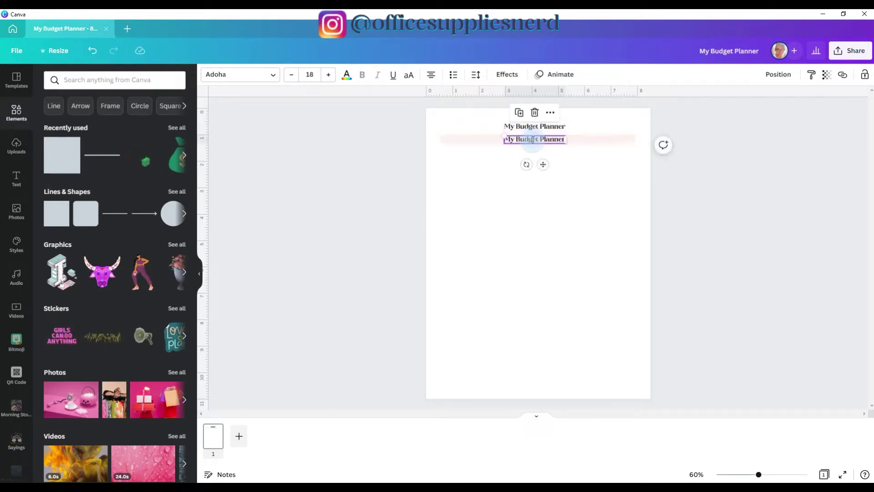
type("Income")
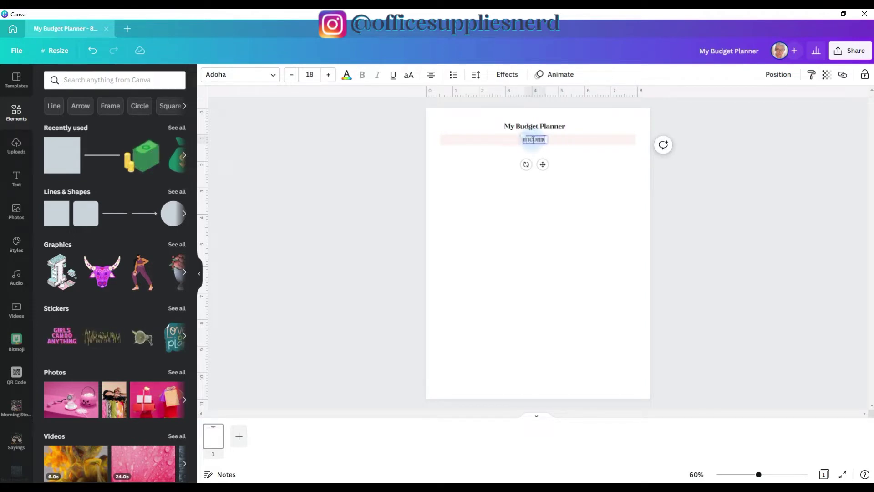
left_click(515, 201)
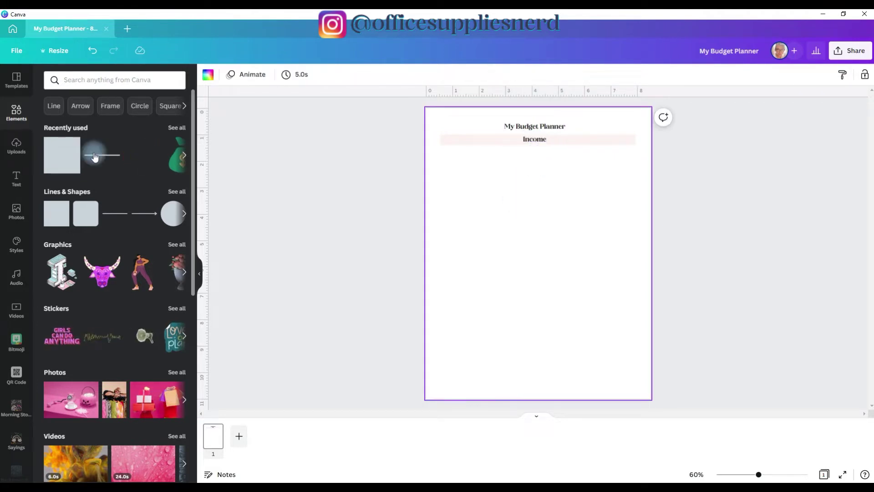
Step: Add a thin horizontal line under the Income bar and stretch it across the page
left_click(95, 157)
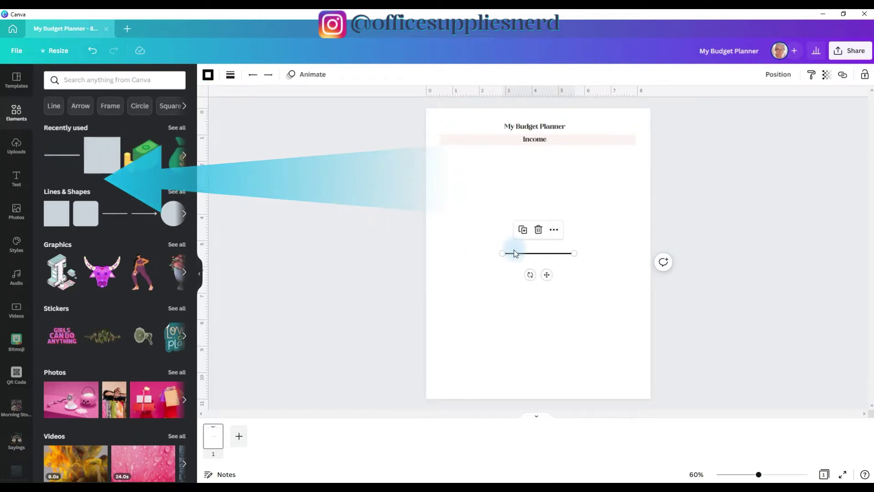
left_click_drag(546, 275, 484, 180)
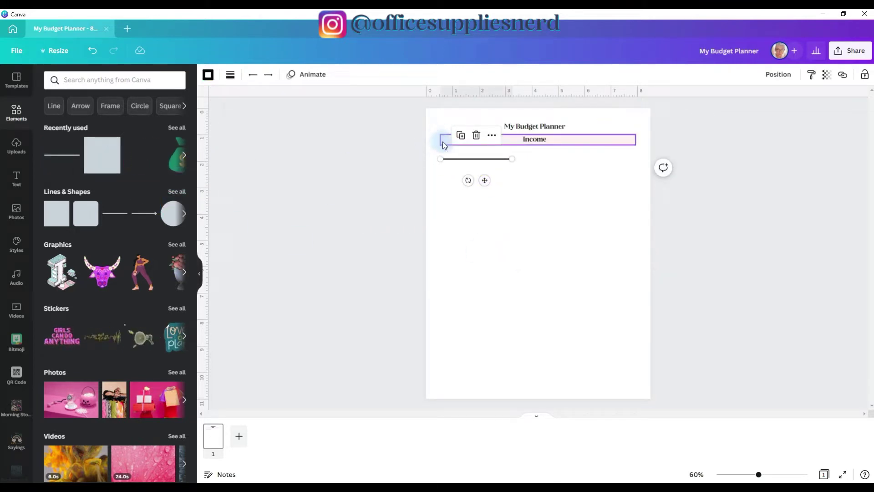
left_click(230, 74)
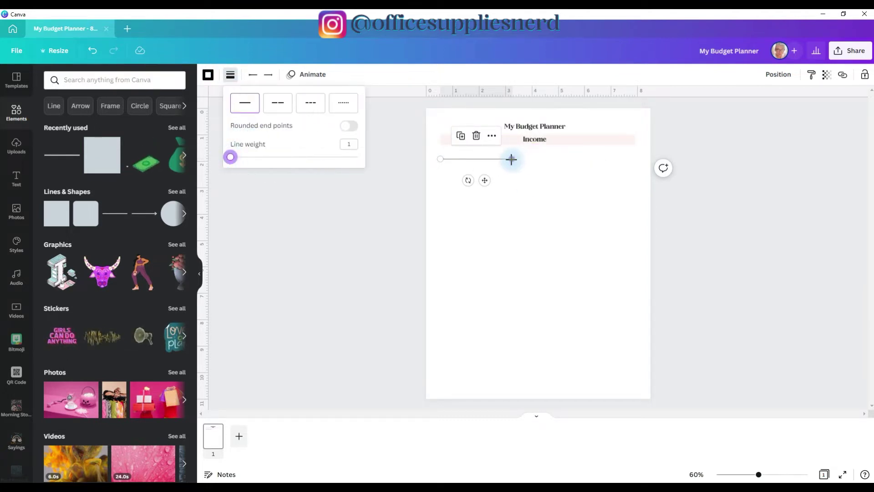
left_click_drag(512, 159, 636, 159)
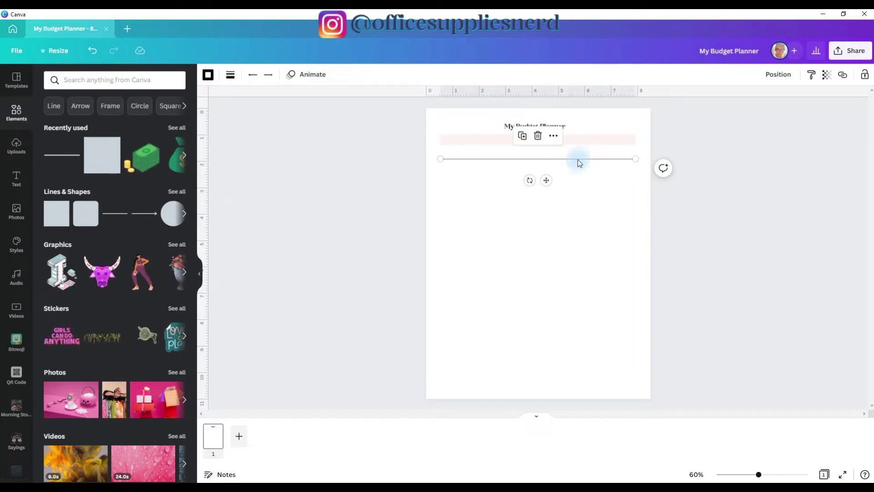
Step: Duplicate the line twice and space the three lines evenly with Tidy up
key("ctrl+d")
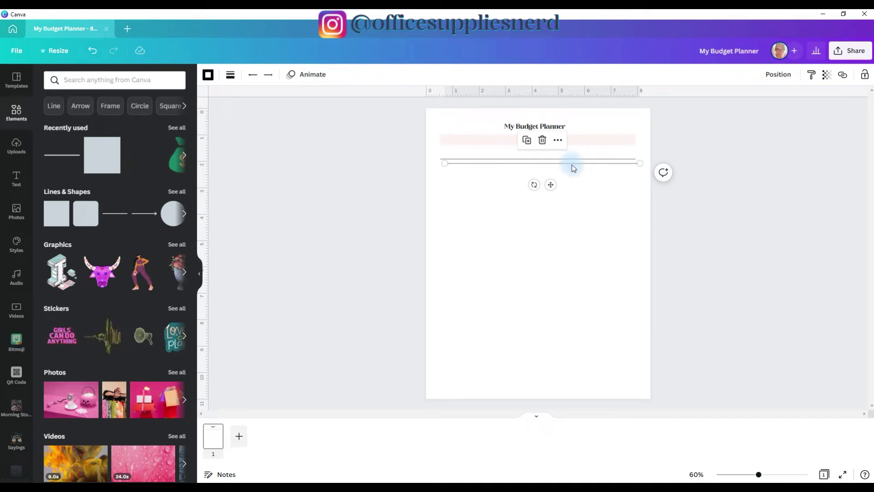
key("ctrl+d")
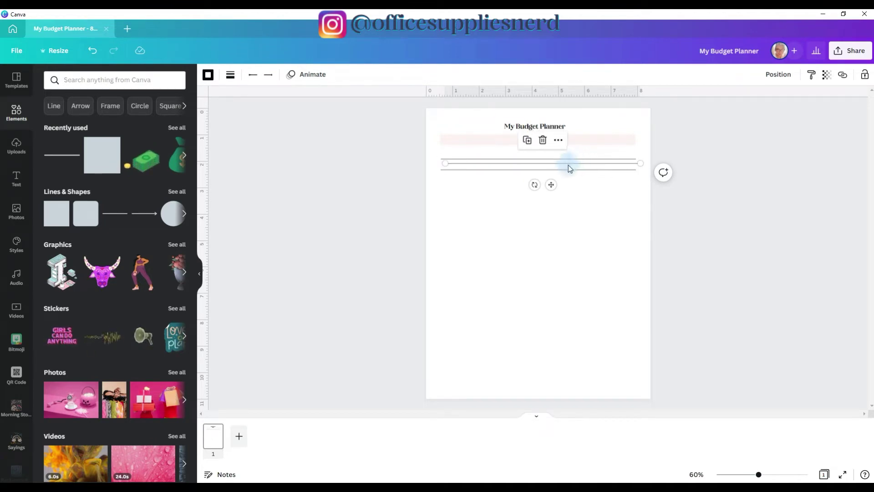
left_click_drag(568, 164, 566, 151)
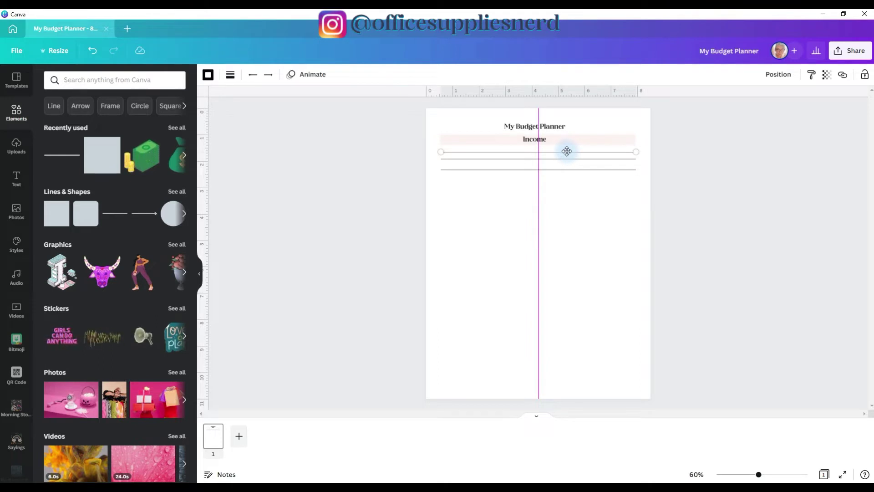
left_click_drag(644, 151, 619, 172)
left_click(793, 74)
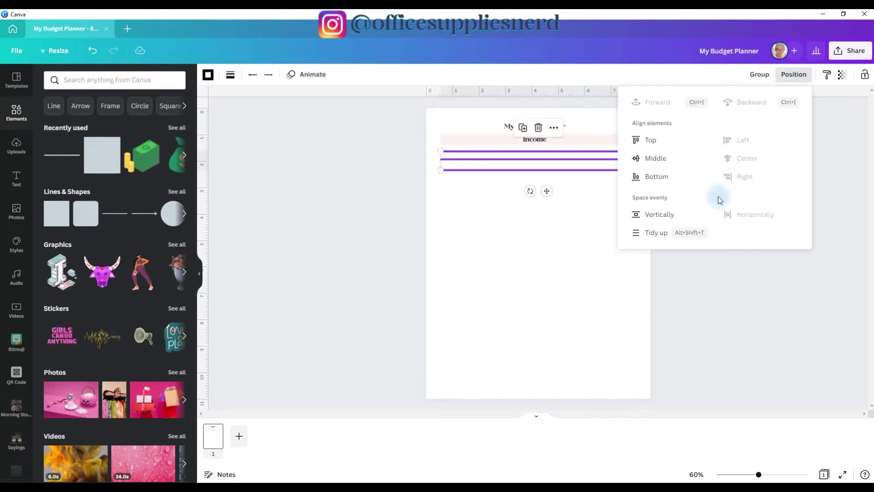
left_click(681, 233)
left_click(457, 194)
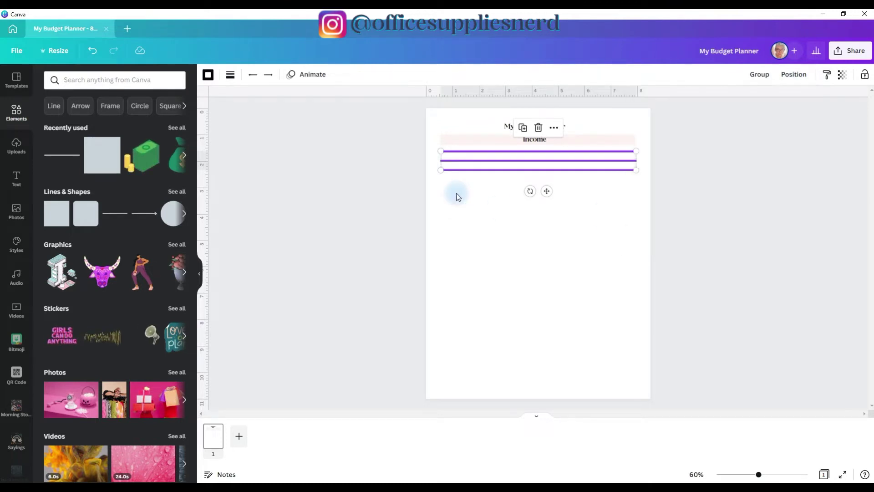
left_click(476, 225)
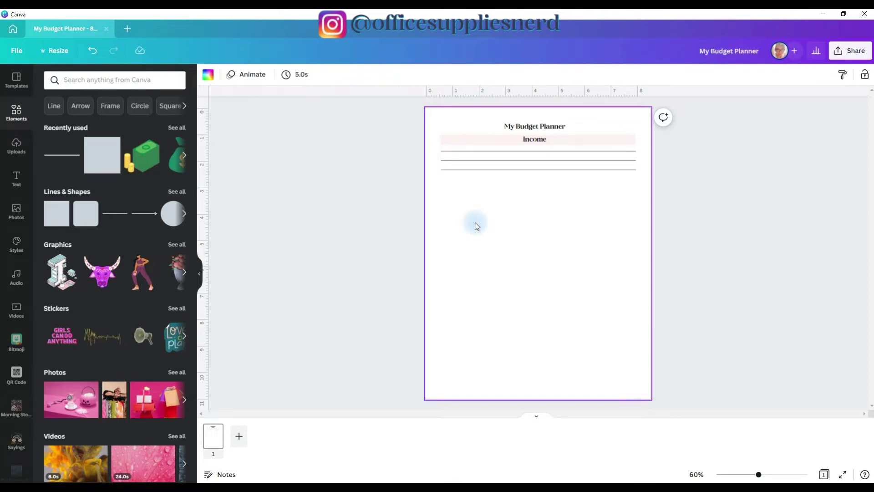
Step: Add an 'Income 1' body-text label on the first row under the Income bar
key("ctrl+plus")
key("ctrl+plus")
key("ctrl+plus")
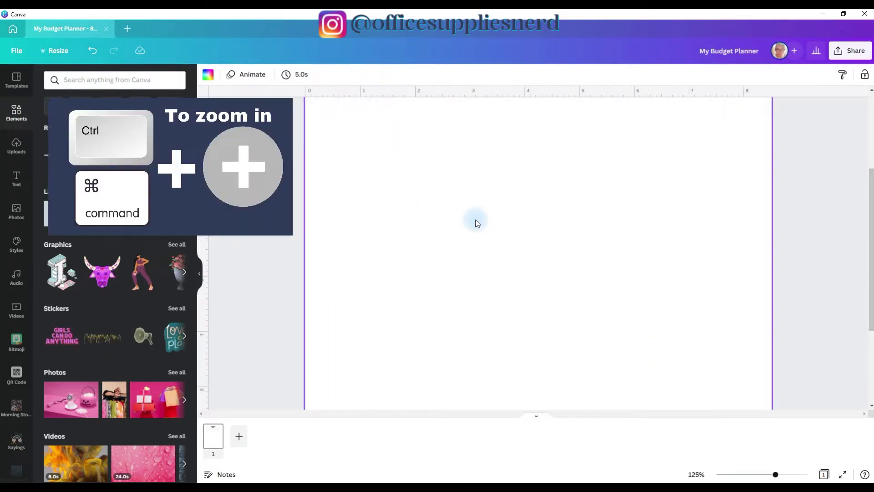
left_click(16, 178)
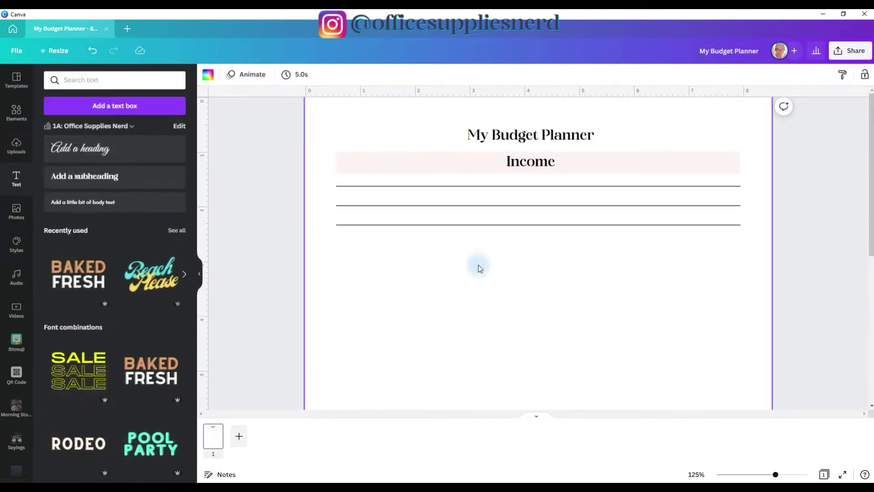
left_click(91, 203)
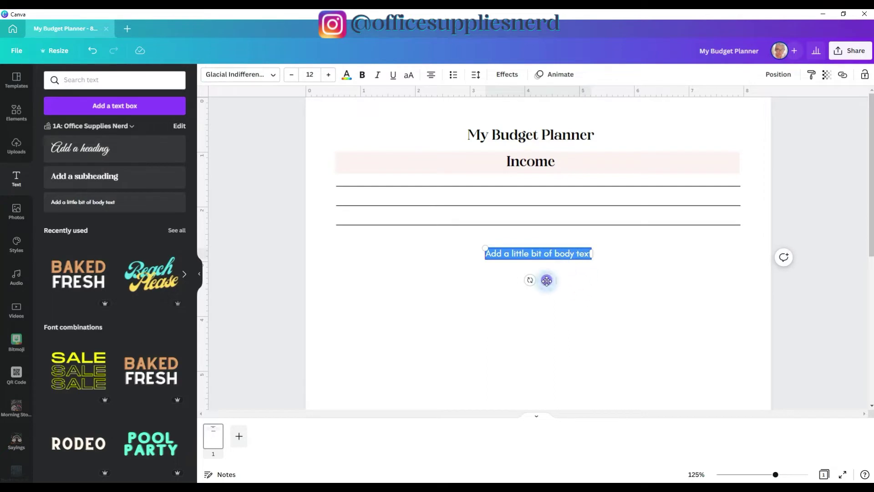
left_click_drag(547, 280, 398, 207)
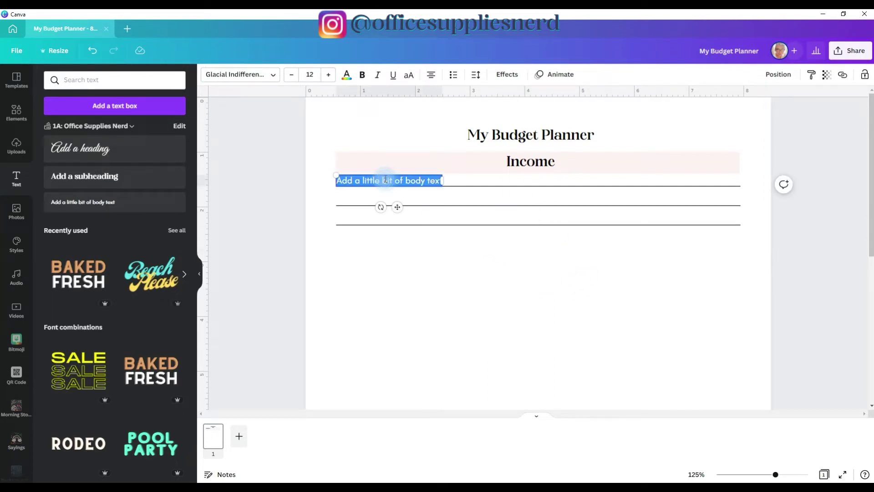
type("Ir")
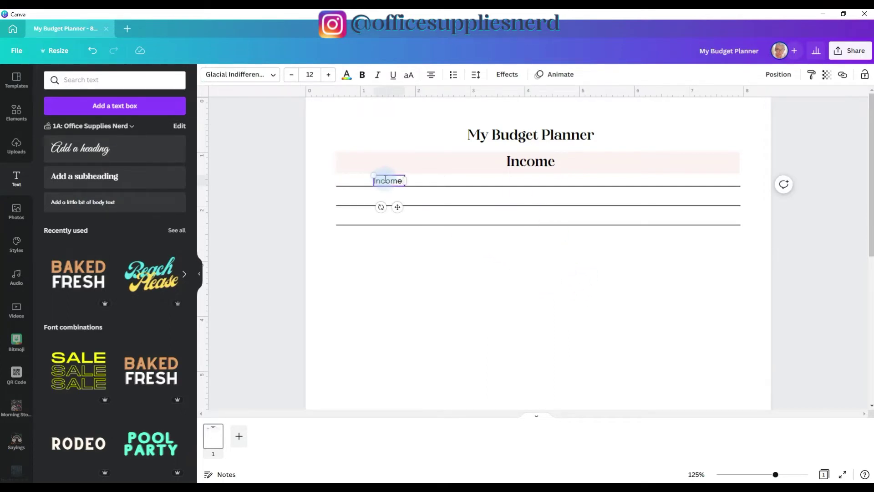
left_click_drag(398, 207, 387, 208)
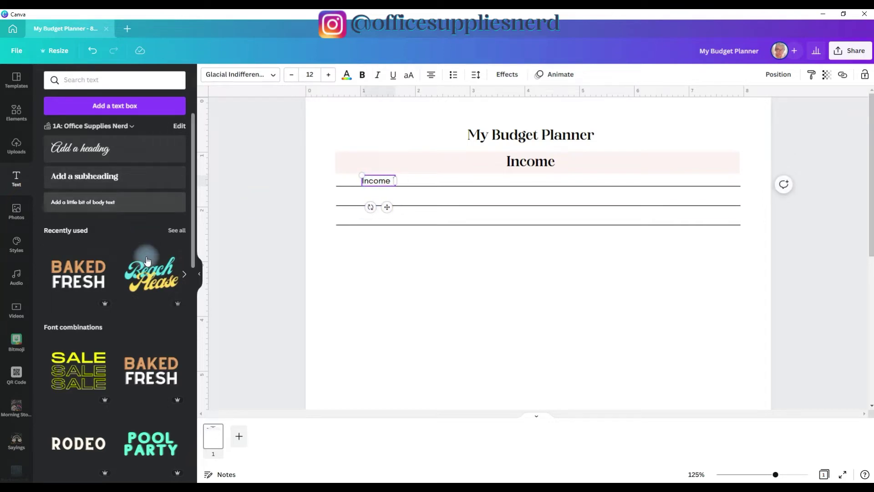
Step: Add a weight-1 vertical divider line under the header and duplicate it to the next column
left_click(15, 115)
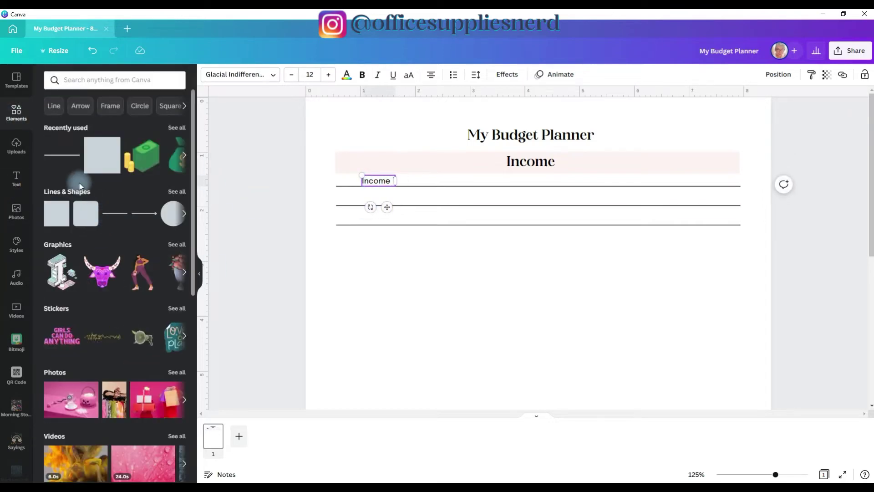
left_click(64, 158)
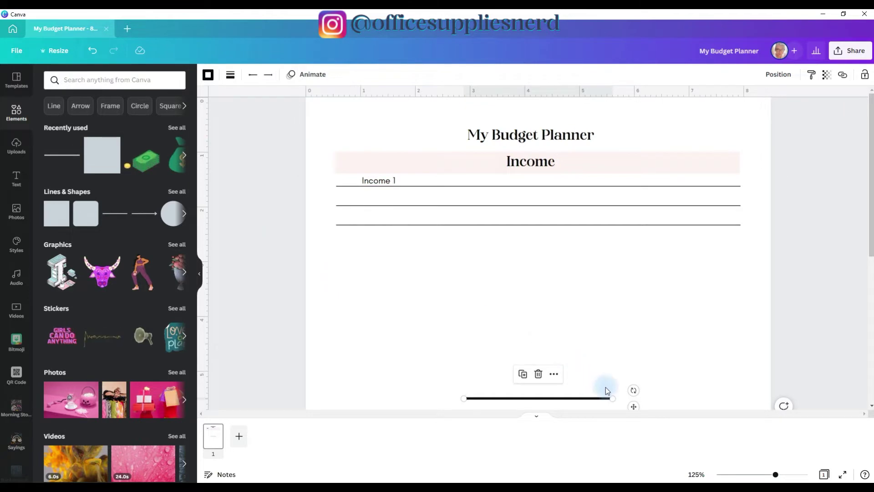
left_click_drag(567, 399, 497, 255)
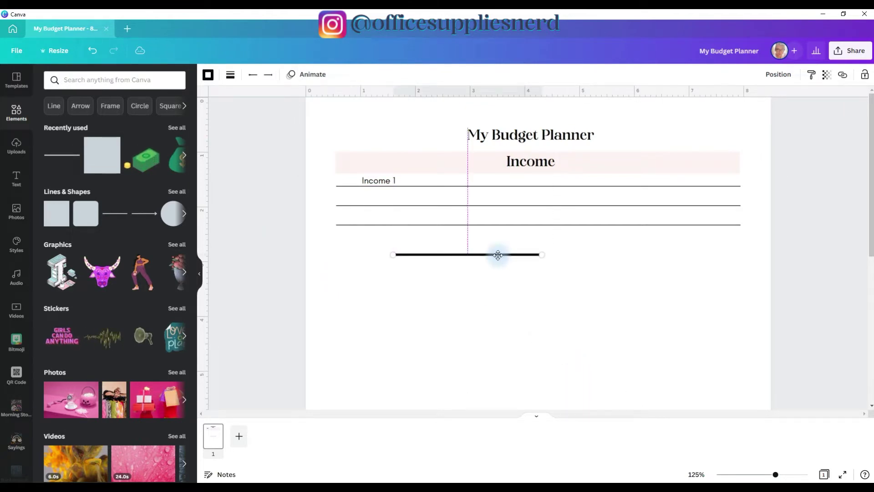
left_click(230, 74)
left_click_drag(235, 159, 230, 157)
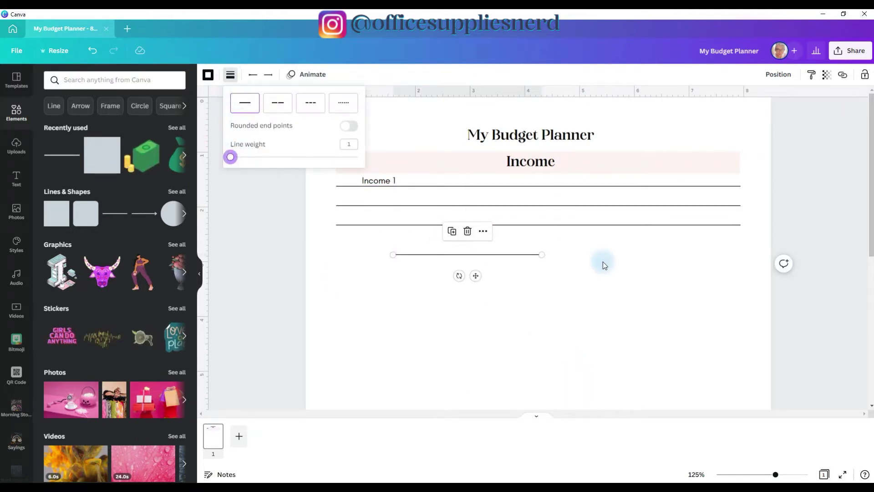
left_click_drag(540, 254, 417, 176)
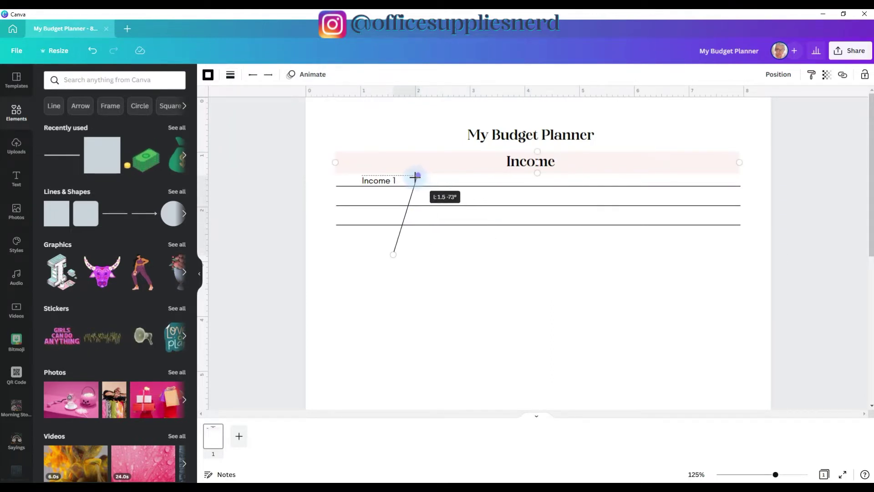
left_click_drag(415, 177, 414, 176)
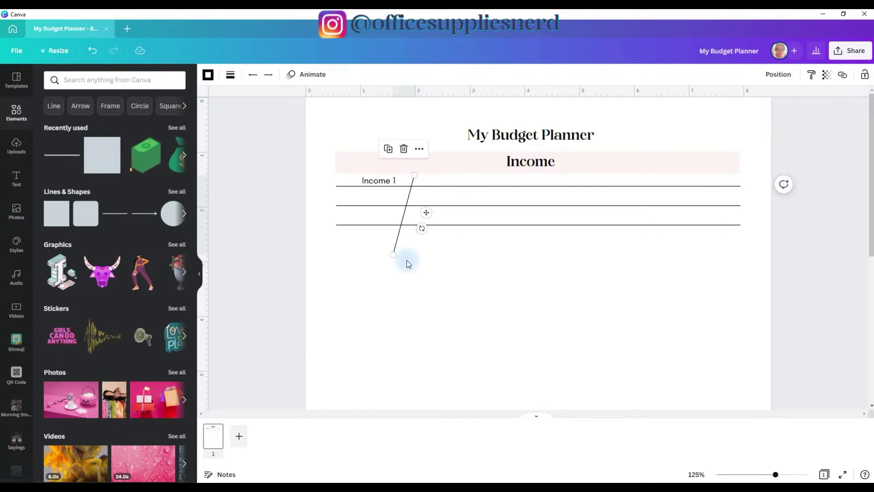
left_click_drag(393, 255, 414, 224)
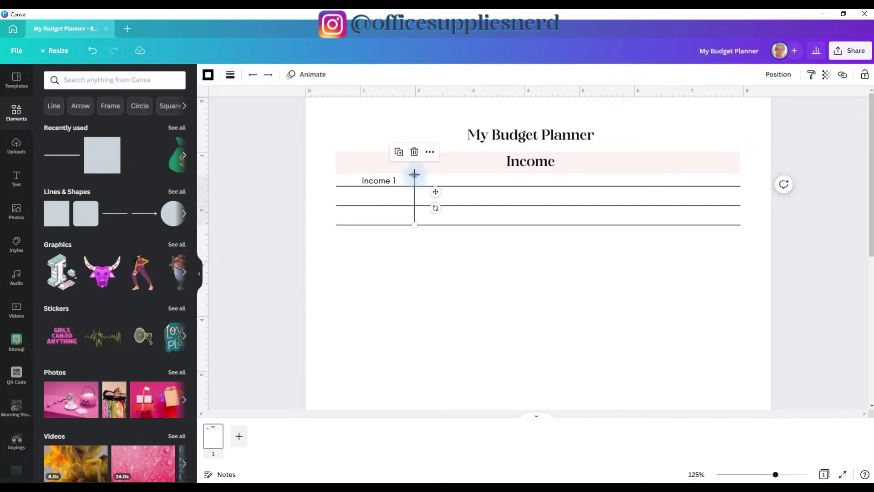
key("ctrl+d")
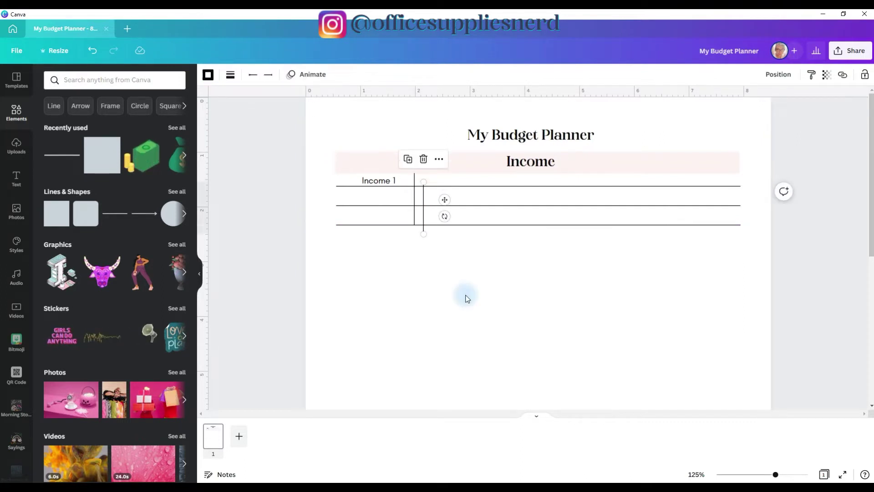
left_click_drag(444, 199, 533, 192)
Step: Add a third vertical divider and shift all three dividers slightly right
key("ctrl+d")
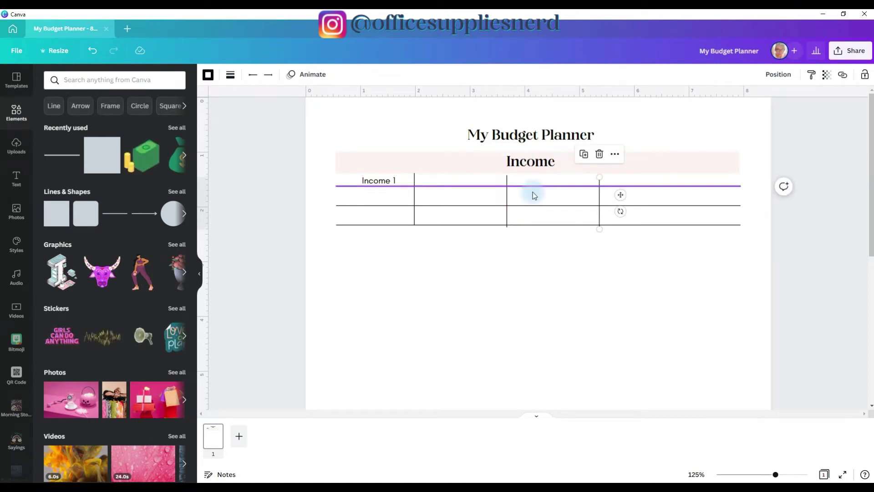
left_click_drag(620, 195, 622, 190)
left_click(415, 196)
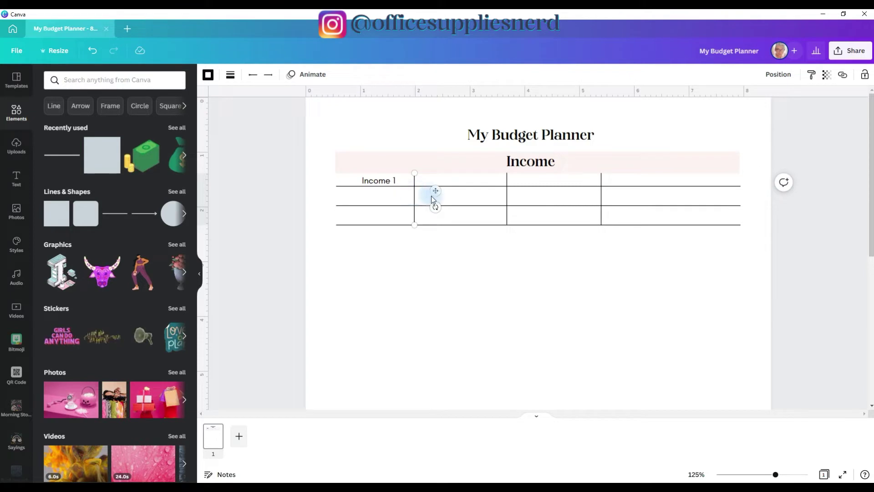
left_click(507, 199, "shift")
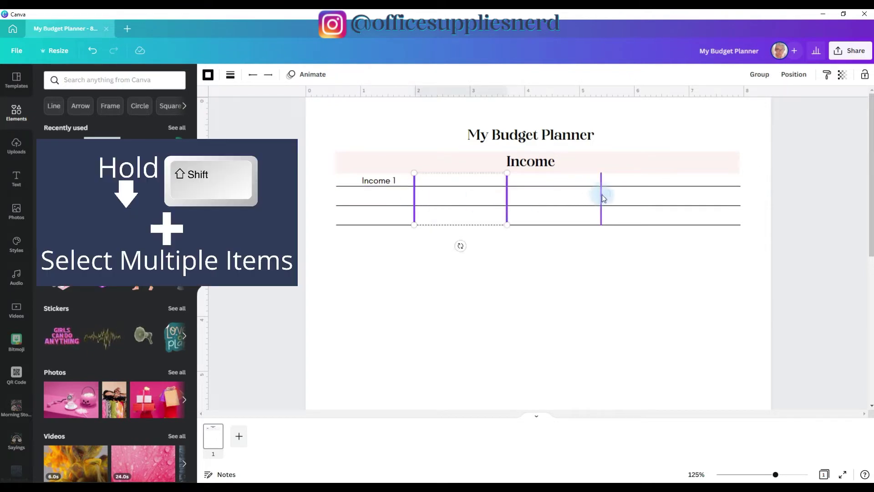
left_click(602, 198, "shift")
left_click_drag(596, 199, 613, 196)
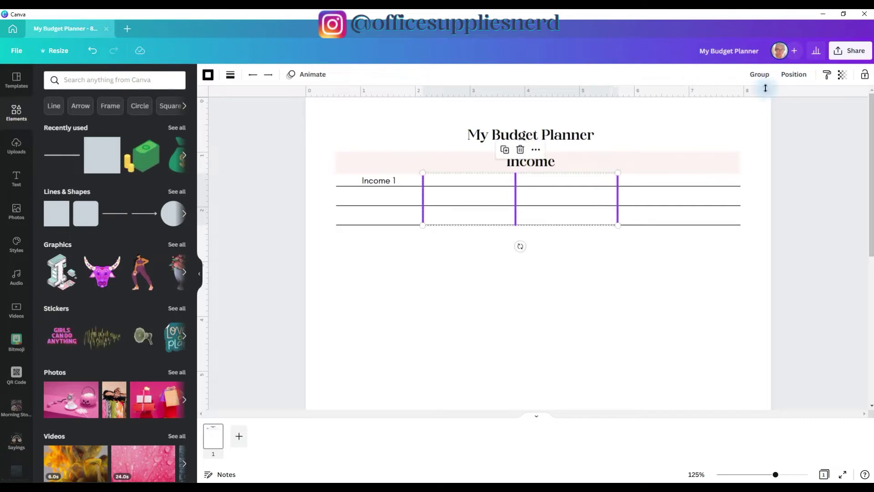
Step: Space the three dividers evenly and stretch the Income 1 box to the table's left edge
left_click(800, 78)
left_click(652, 252)
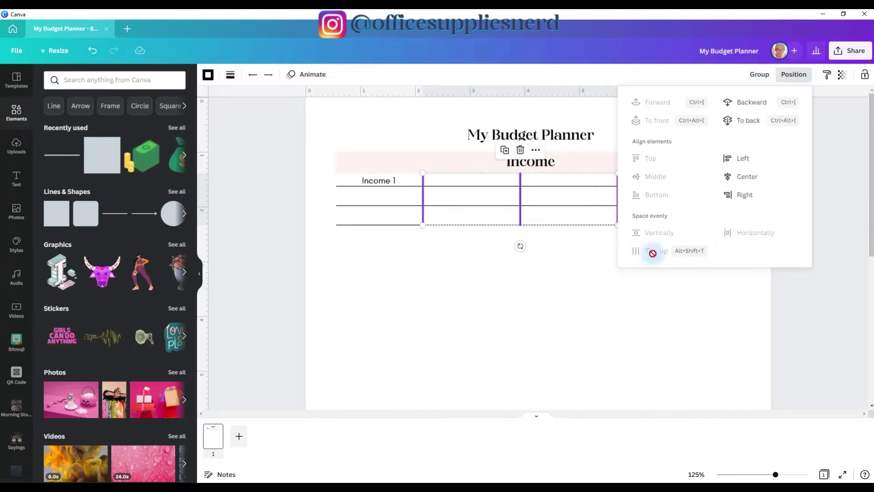
left_click(577, 299)
left_click(576, 300)
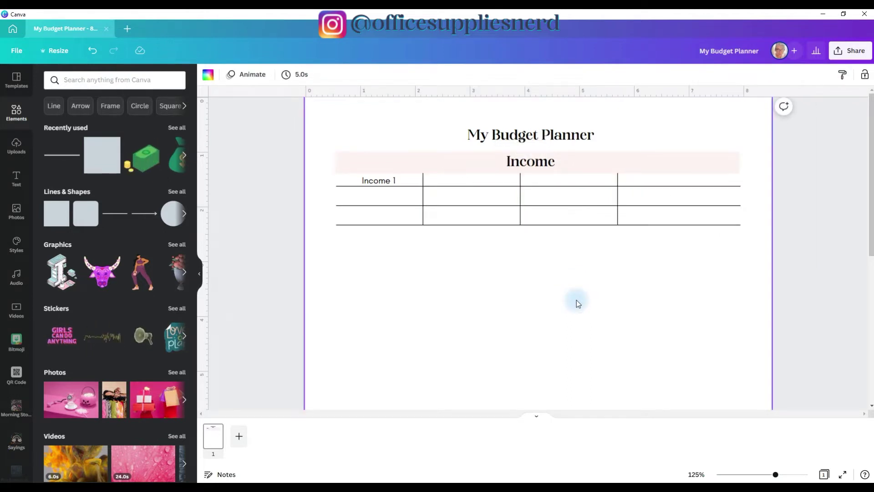
left_click(379, 180)
left_click_drag(362, 180, 336, 179)
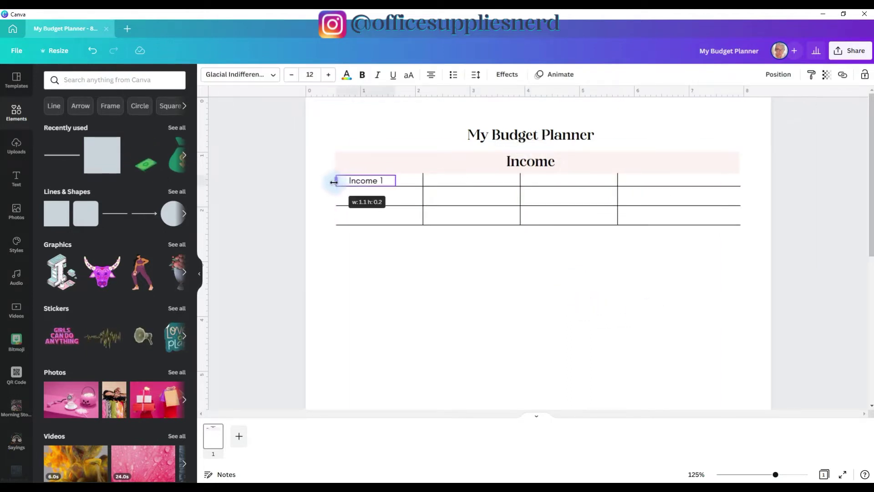
Step: Fit Income 1 to its cell and copy it across as Income 2, Other Income and Total
left_click_drag(395, 181, 421, 181)
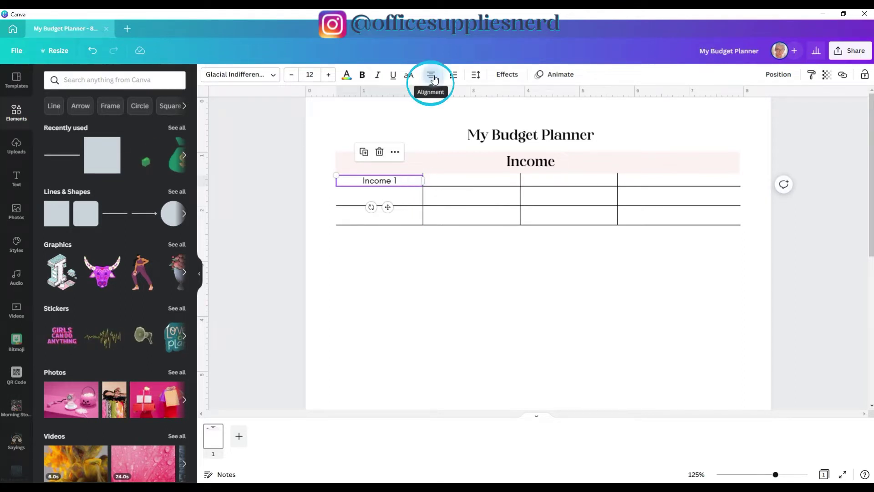
left_click(392, 181)
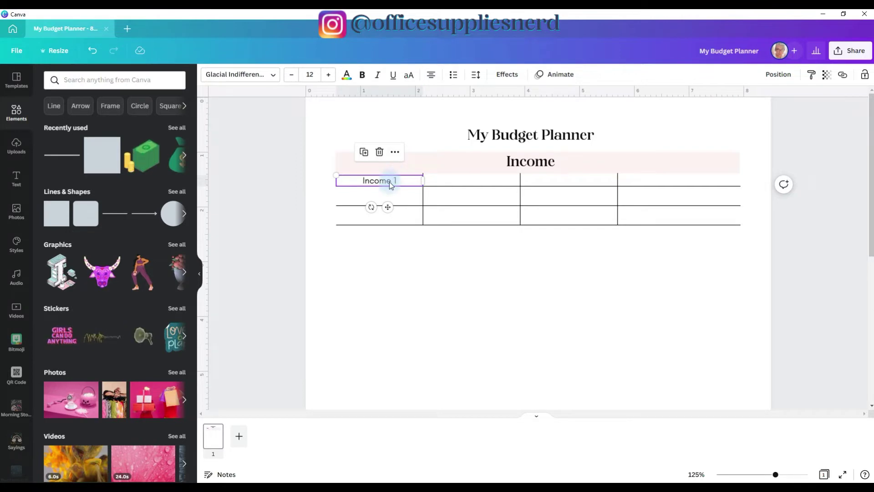
left_click_drag(390, 181, 480, 181)
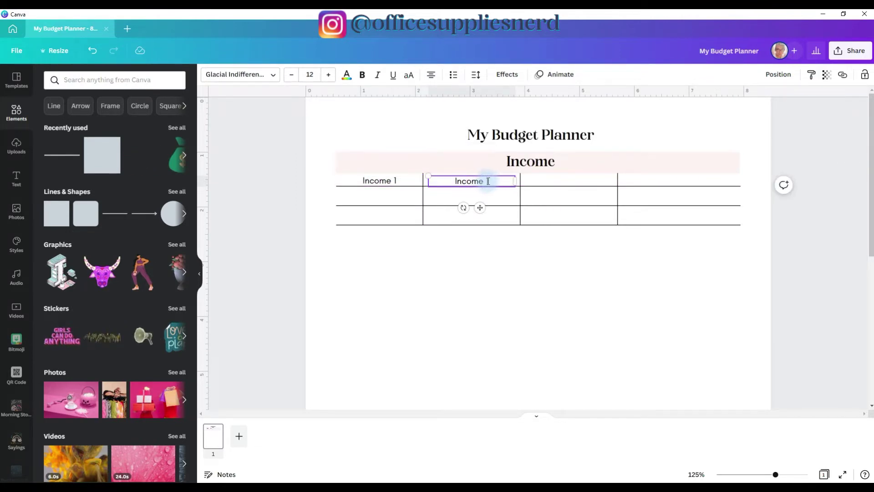
type("2")
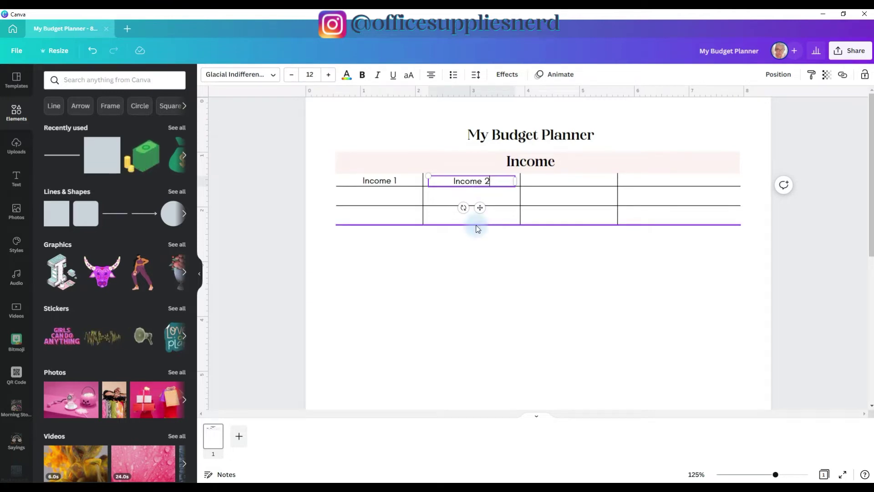
left_click(487, 182)
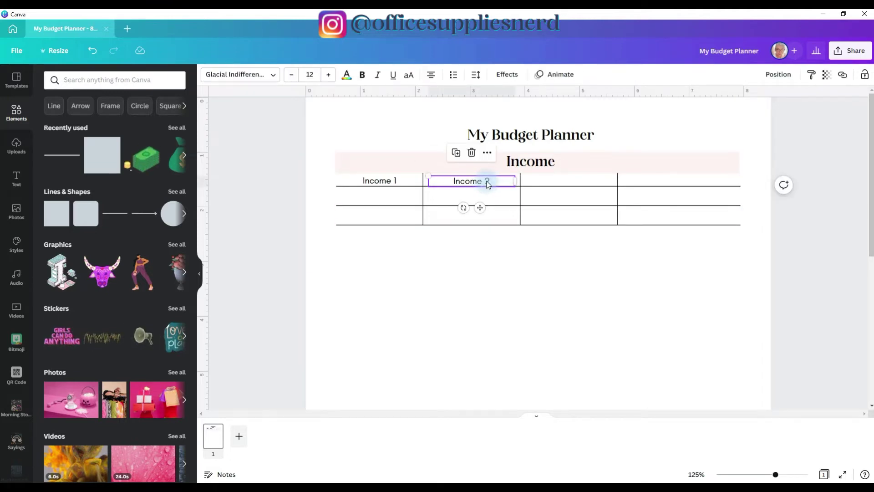
left_click_drag(488, 182, 574, 181)
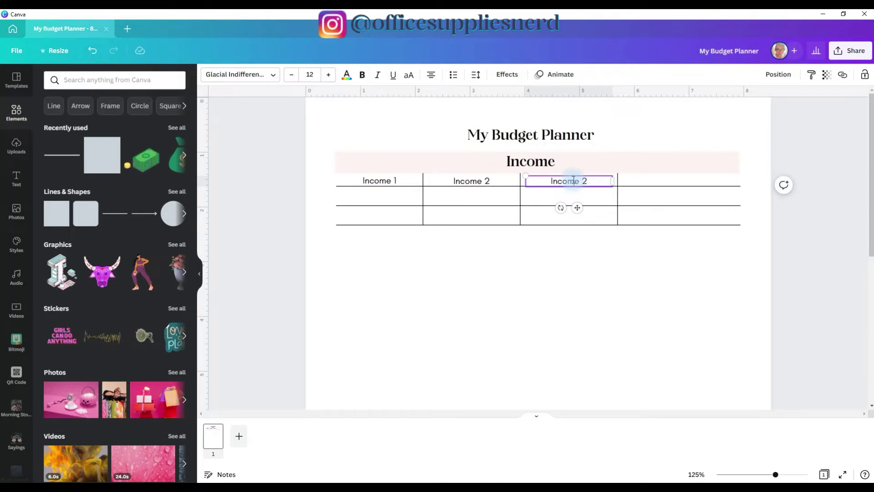
type("come")
left_click_drag(487, 182, 681, 182)
double_click(673, 181)
type("Total")
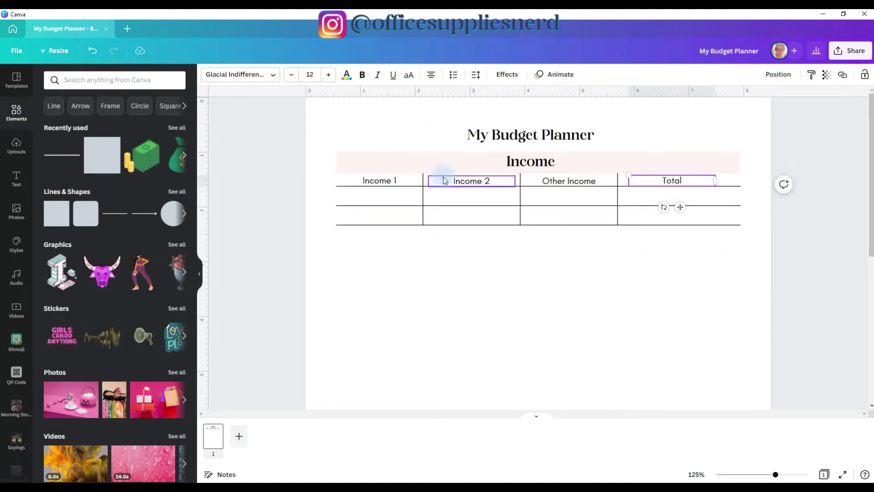
left_click(576, 273)
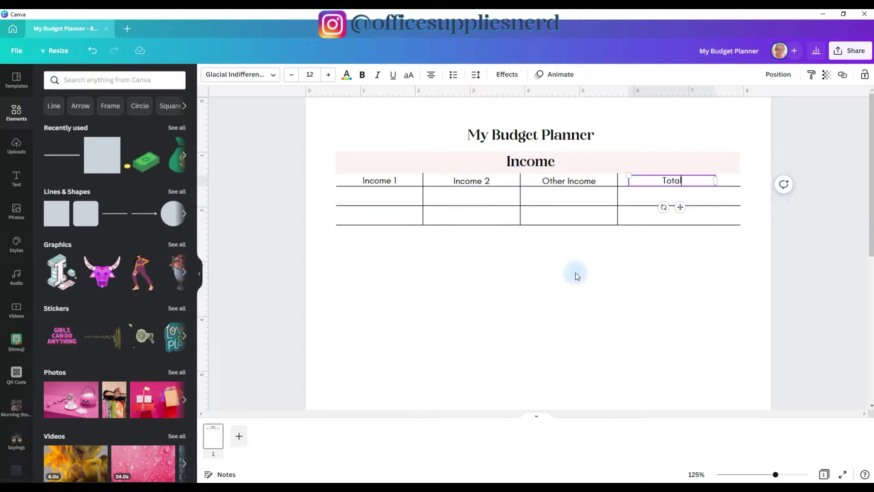
Step: Group the Income table and place a duplicate below the original
left_click_drag(564, 278, 777, 106)
left_click(758, 73)
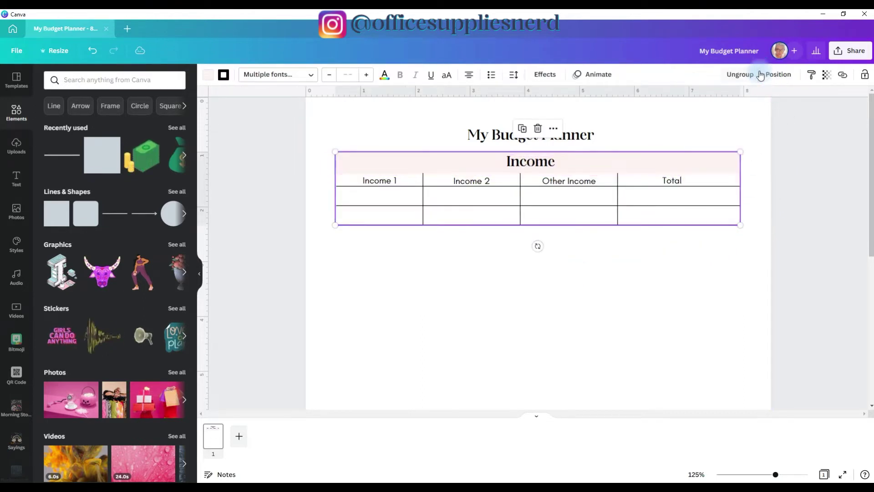
key("ctrl+d")
scroll(499, 250, "down", 1)
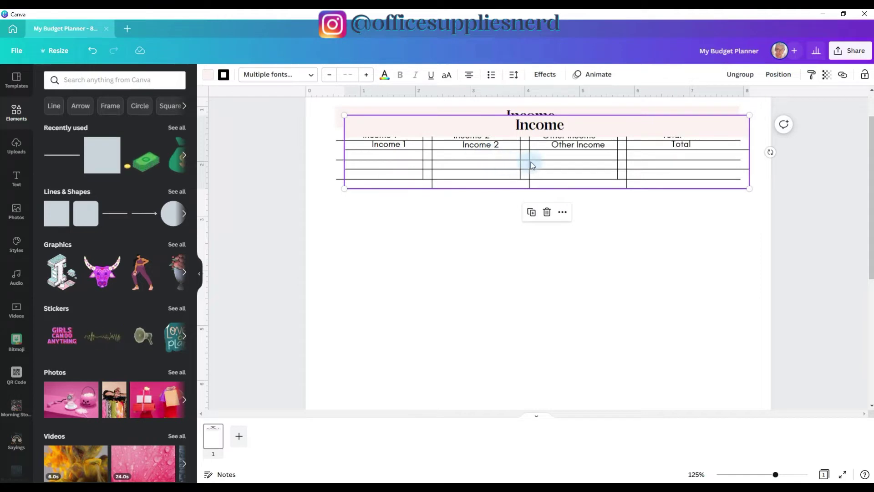
left_click(528, 181)
left_click_drag(528, 181, 524, 243)
Step: Retitle the copied table's header 'Bills To Be Paid'
double_click(539, 210)
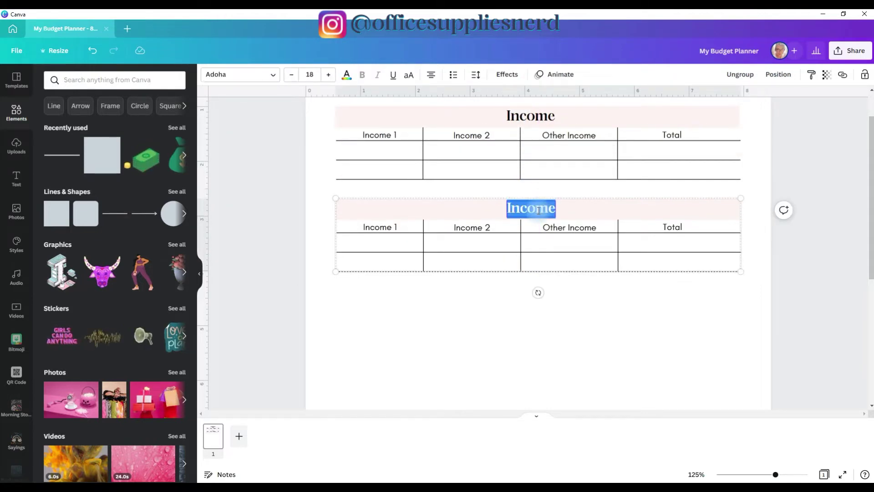
type("Bill")
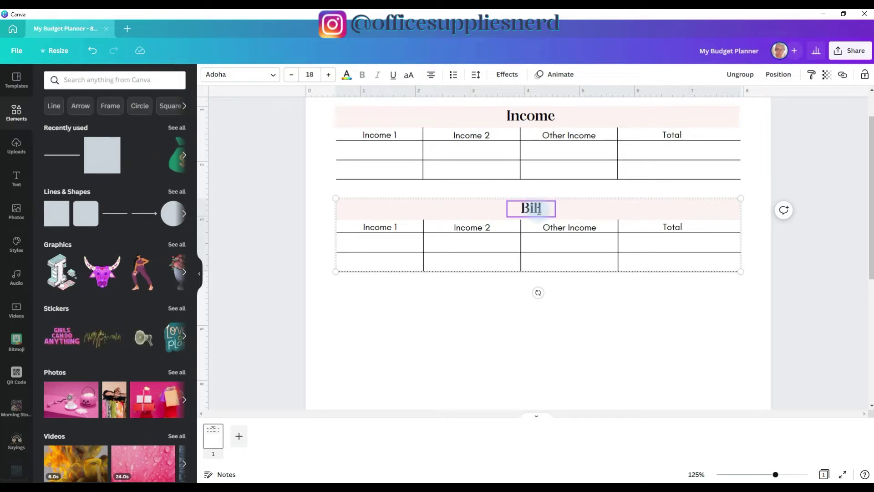
type("s To Be ")
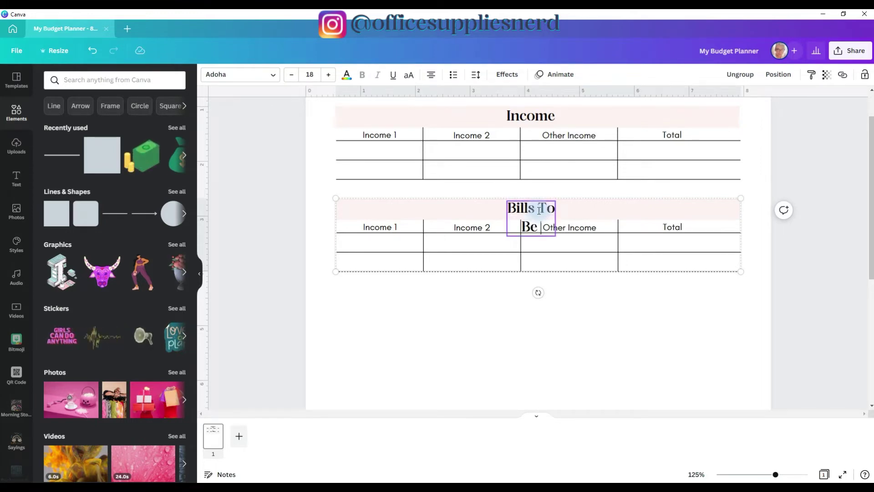
type("Pain")
key("BackSpace")
type("d")
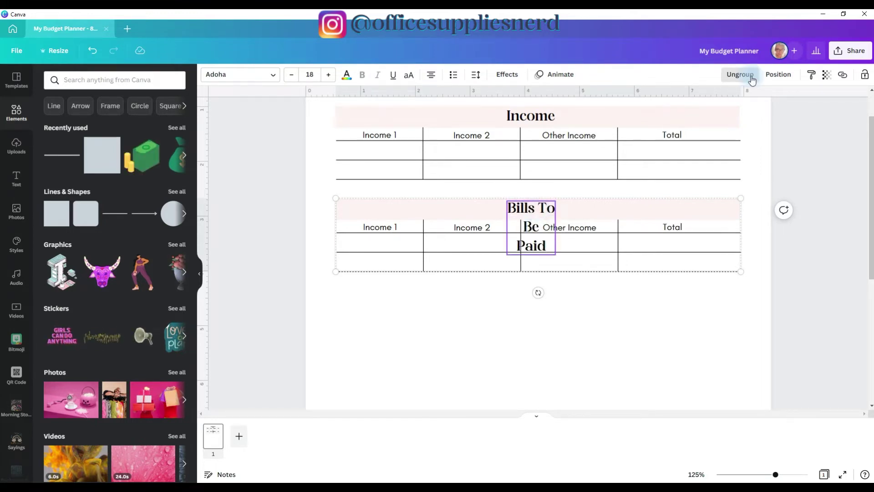
Step: Ungroup the copy, widen its title onto one line and centre it on the page
left_click(751, 80)
left_click(531, 228)
left_click_drag(555, 227, 629, 224)
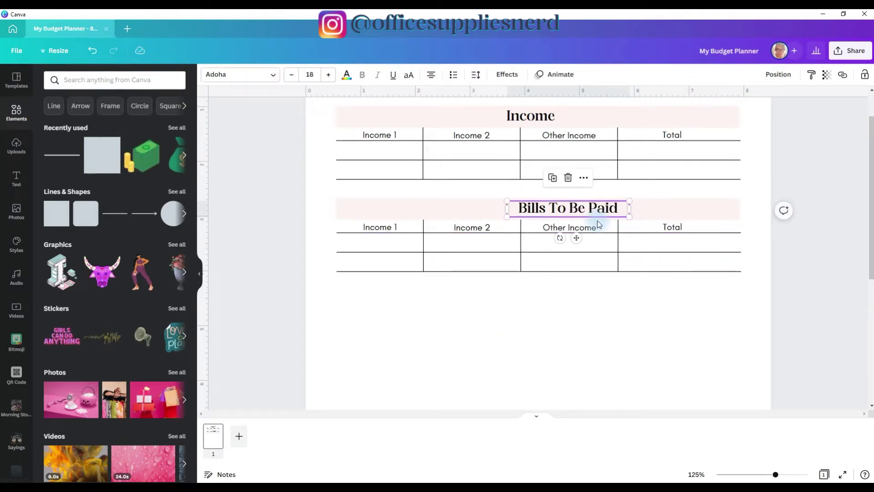
left_click(778, 74)
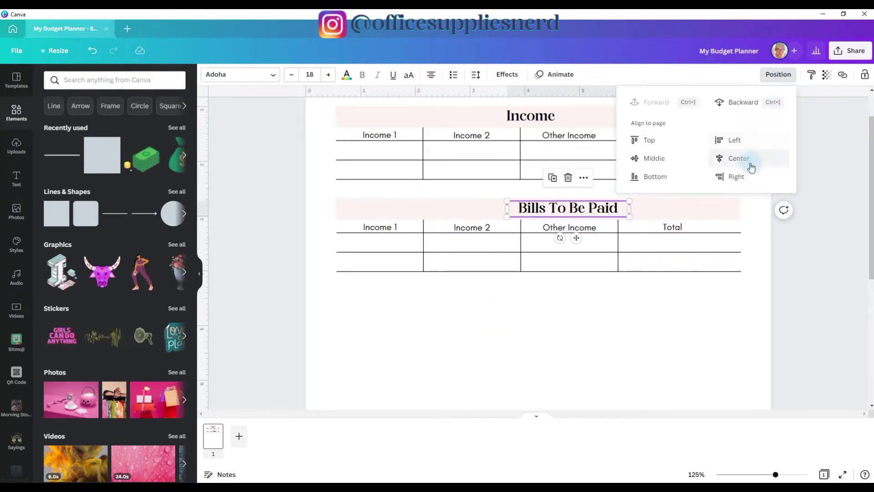
left_click(743, 158)
left_click(376, 233)
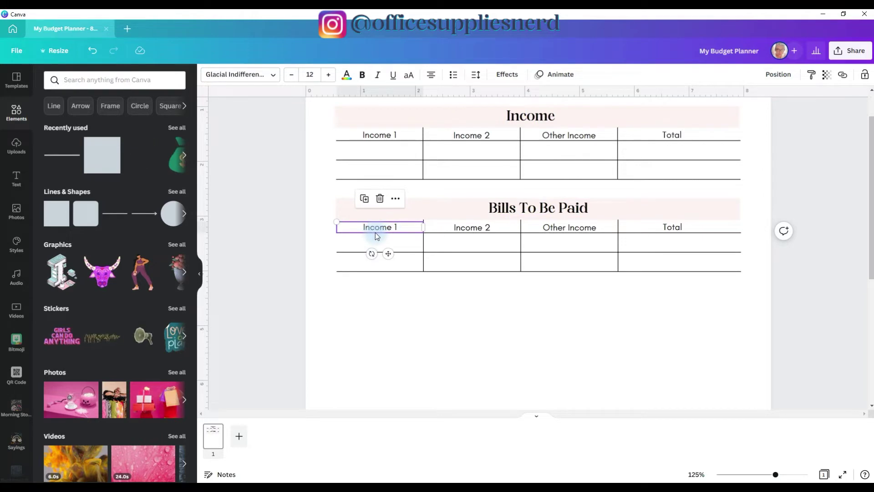
Step: Replace Income 1, Income 2, Other Income and Total with Bills To be Paid, Date Due, Amount and Notes
double_click(376, 227)
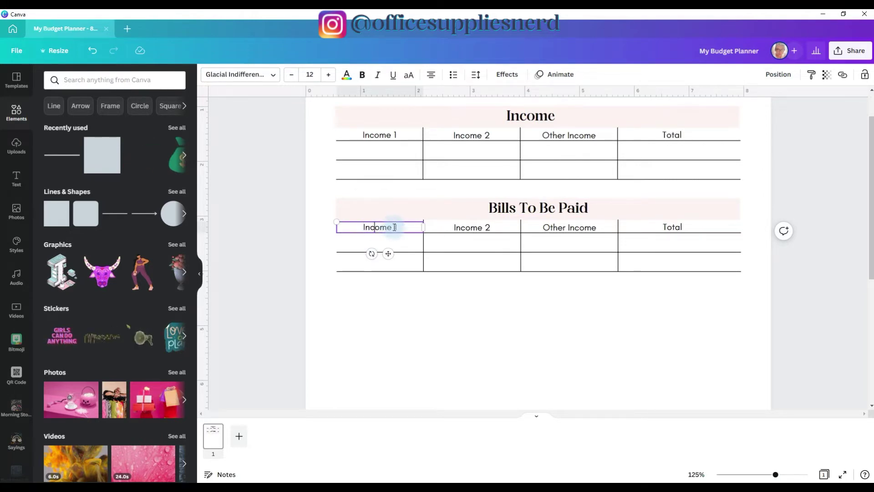
double_click(394, 227)
type("Bills To be Paid")
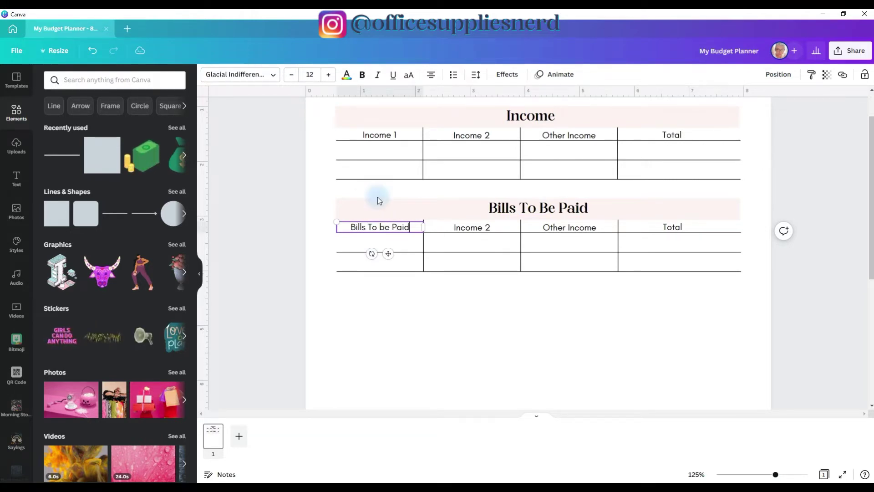
double_click(444, 232)
type("Datu")
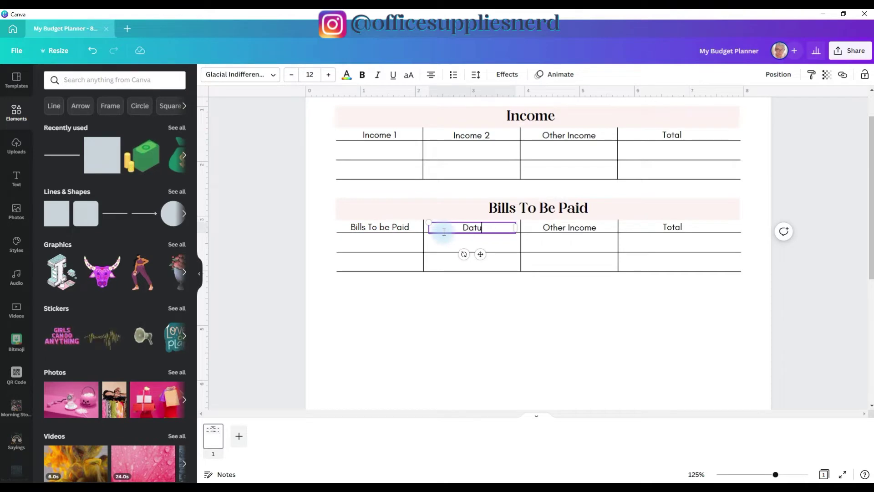
key("BackSpace")
type("e Due")
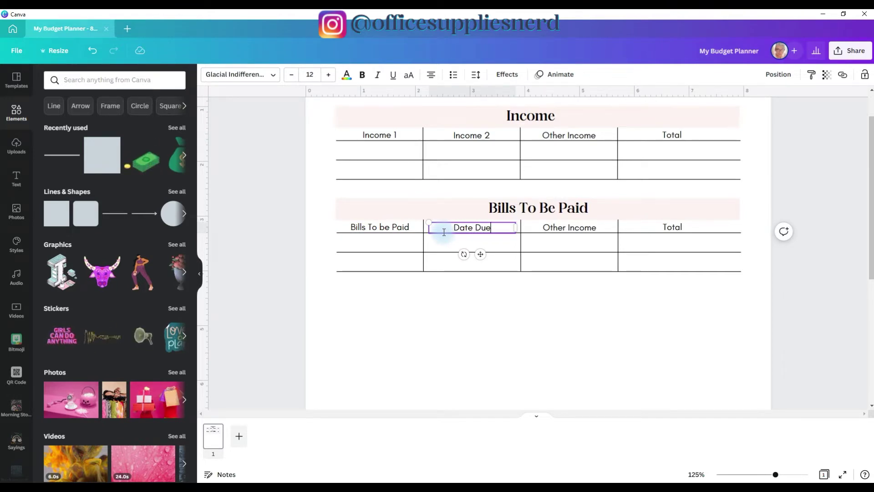
double_click(597, 227)
type("Amount")
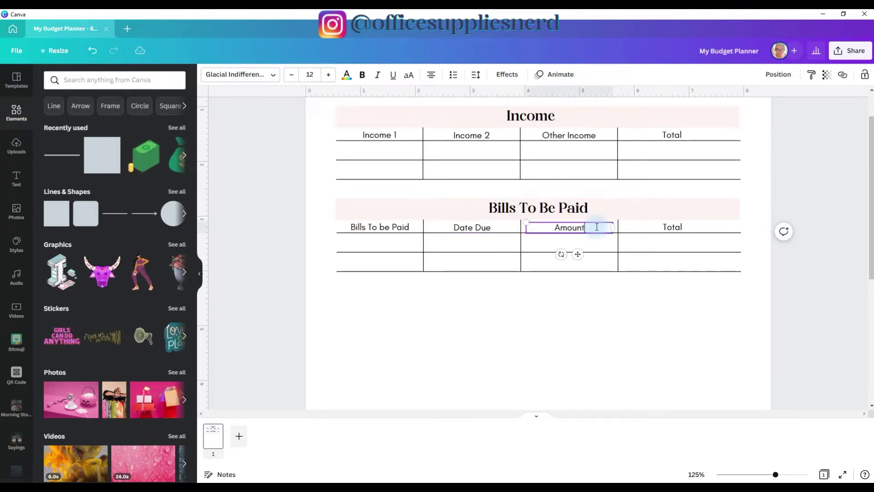
double_click(673, 226)
type("Notes")
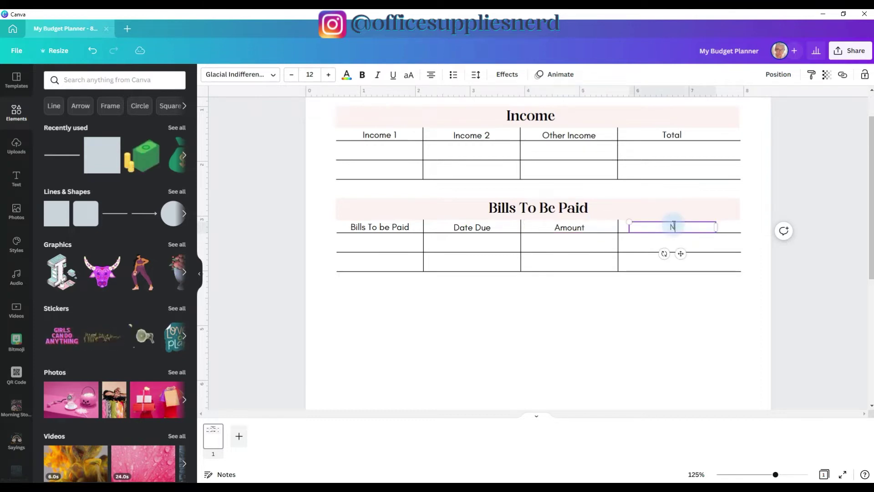
left_click(495, 254)
Step: Duplicate a row line repeatedly and spread the copies down the page below the table
left_click(495, 253)
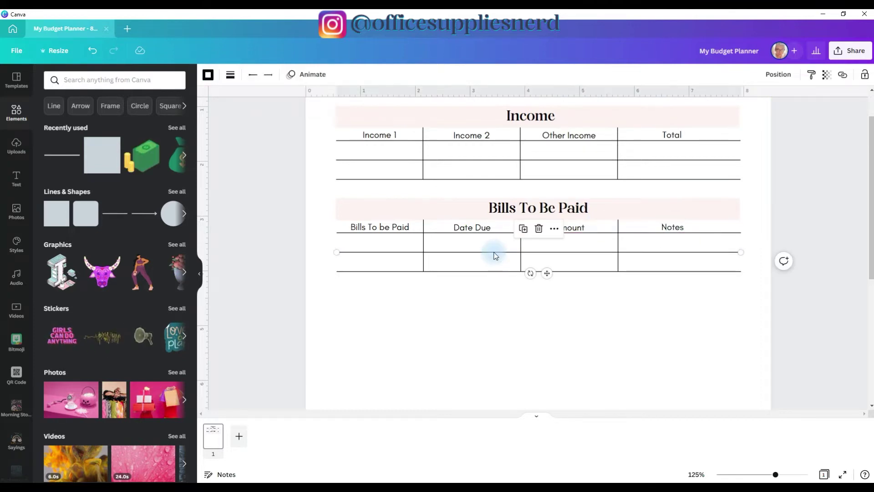
left_click_drag(495, 250, 495, 260)
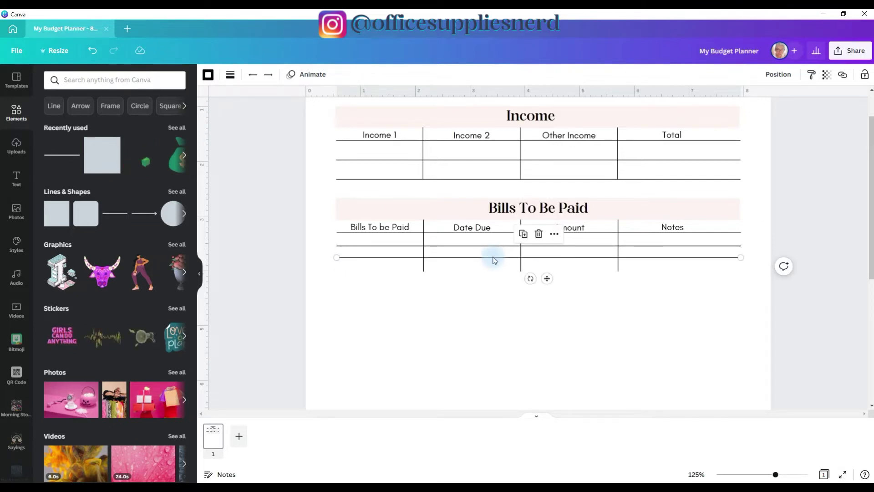
key("ctrl+d")
key("ctrl+d")
key("ctrl+d")
scroll(473, 208, "down", 2)
key("ctrl+d")
key("ctrl+d")
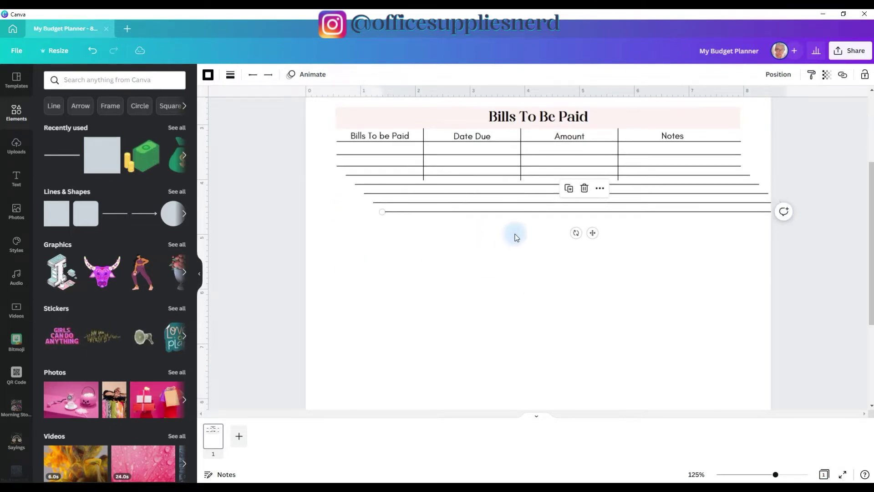
left_click_drag(480, 213, 420, 203)
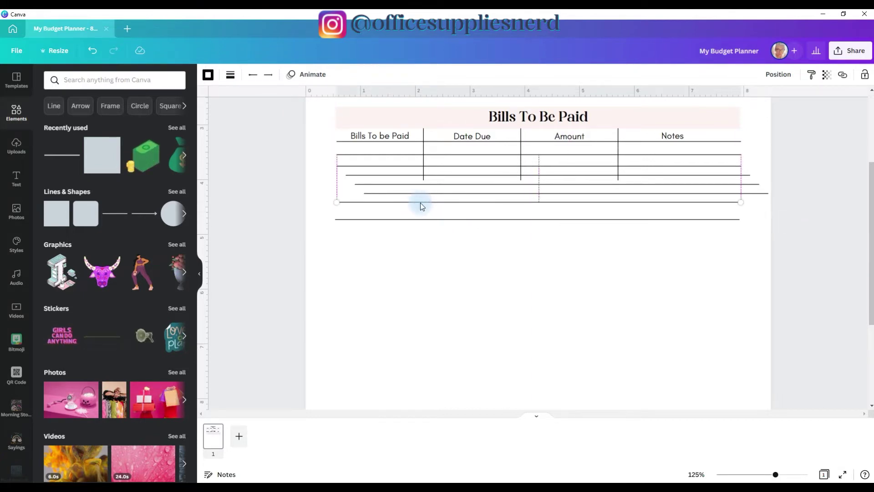
key("ctrl+d")
key("ctrl+d")
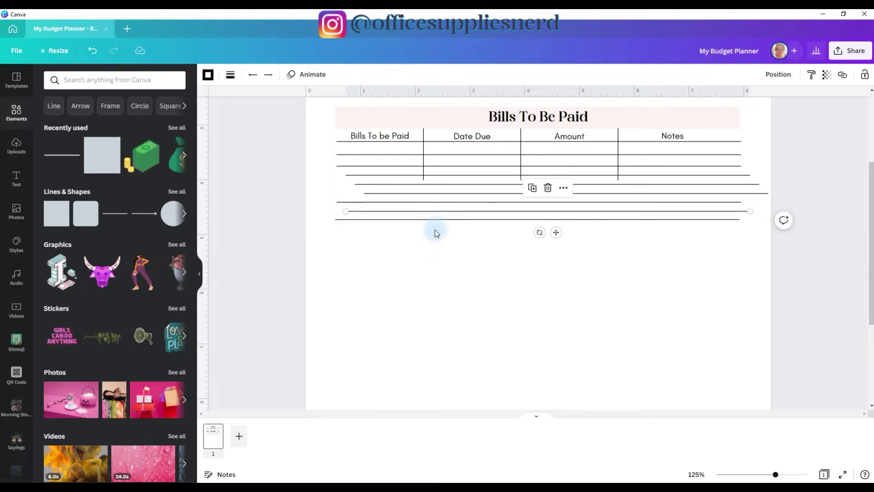
left_click_drag(470, 223, 455, 237)
key("ctrl+d")
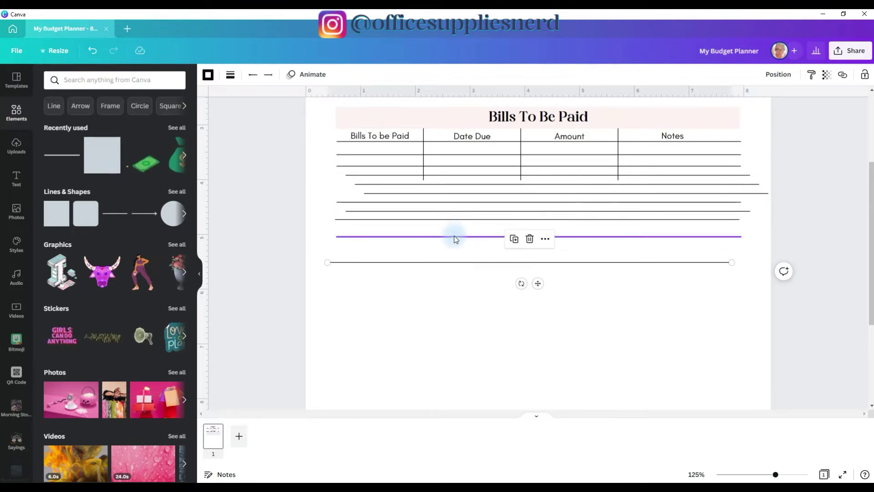
left_click_drag(537, 283, 539, 290)
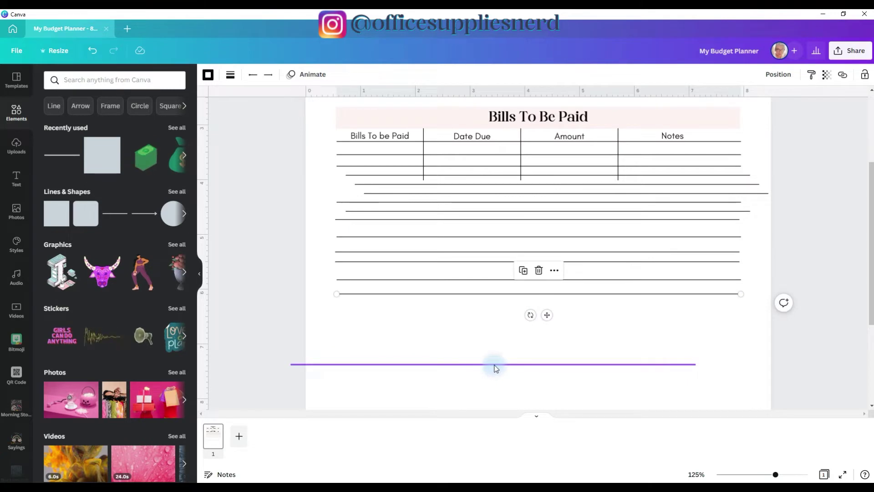
Step: Marquee-select all the new row lines beneath the Bills To Be Paid headings
left_click_drag(496, 368, 562, 316)
scroll(562, 316, "up", 2)
left_click_drag(329, 194, 387, 373)
scroll(389, 362, "down", 1)
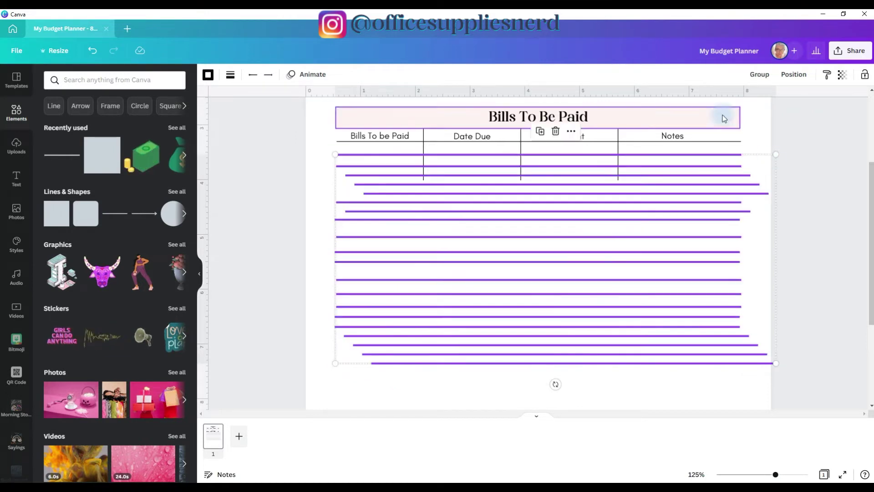
Step: Space the selected row lines evenly with Tidy up and shift them left to the table's edge
left_click(792, 75)
left_click(662, 249)
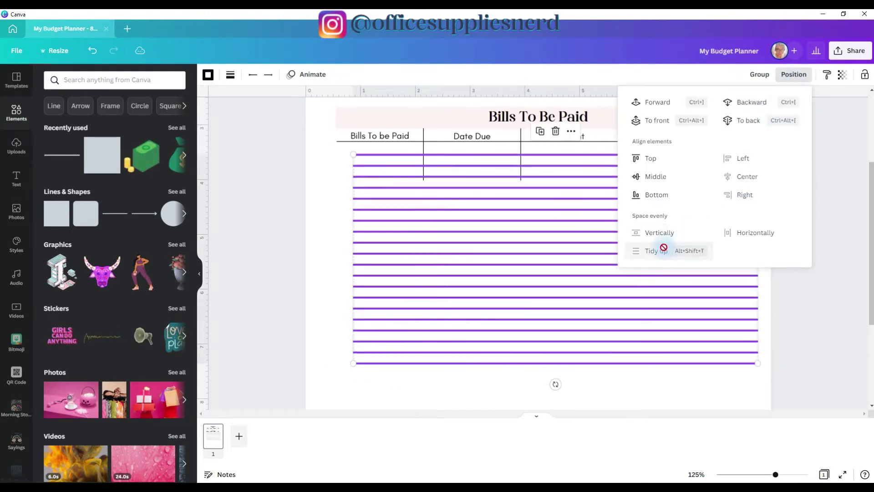
left_click_drag(558, 293, 539, 293)
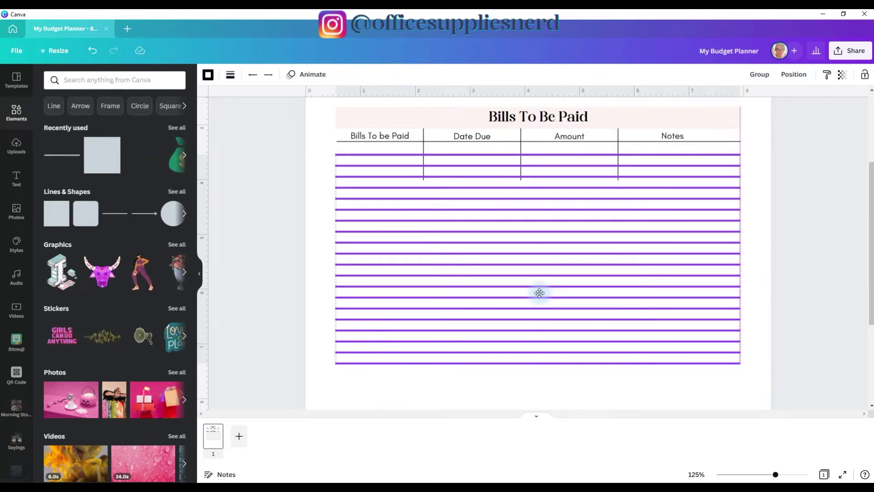
left_click(416, 264)
scroll(416, 263, "up", 1)
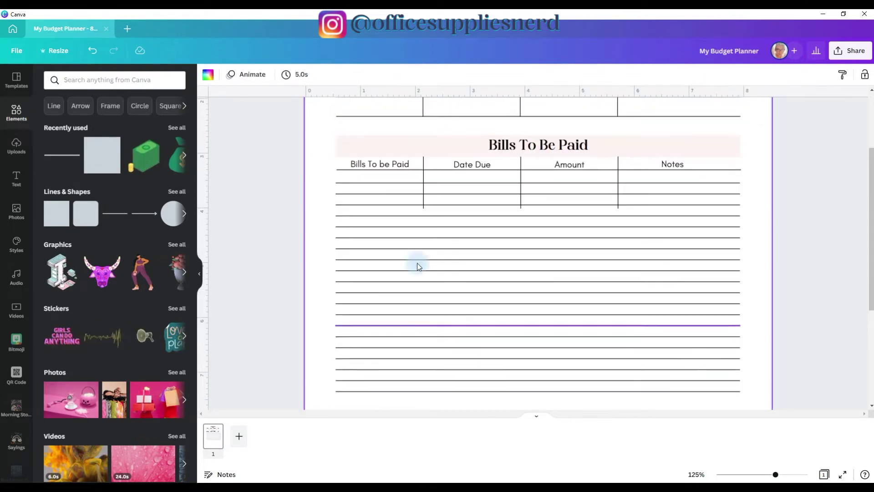
left_click(423, 166)
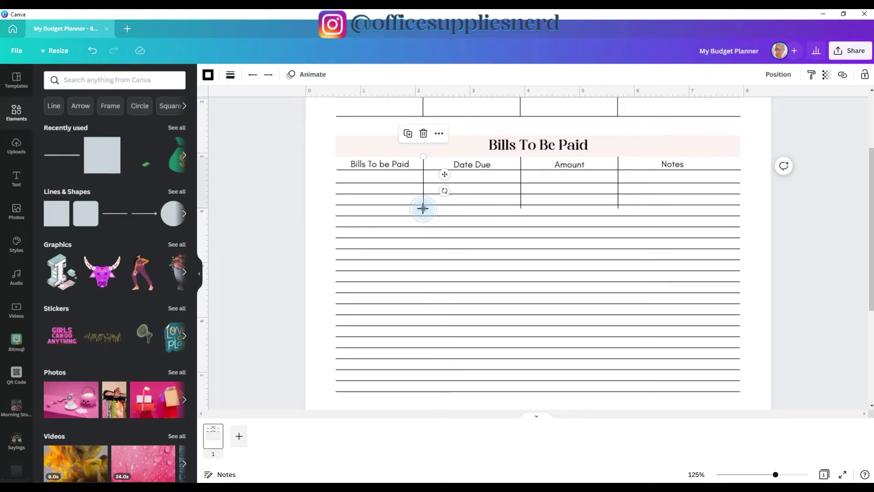
Step: Drag the first, Date Due/Amount and Amount/Notes dividers down to the Bills table's bottom row line
left_click_drag(423, 208, 423, 390)
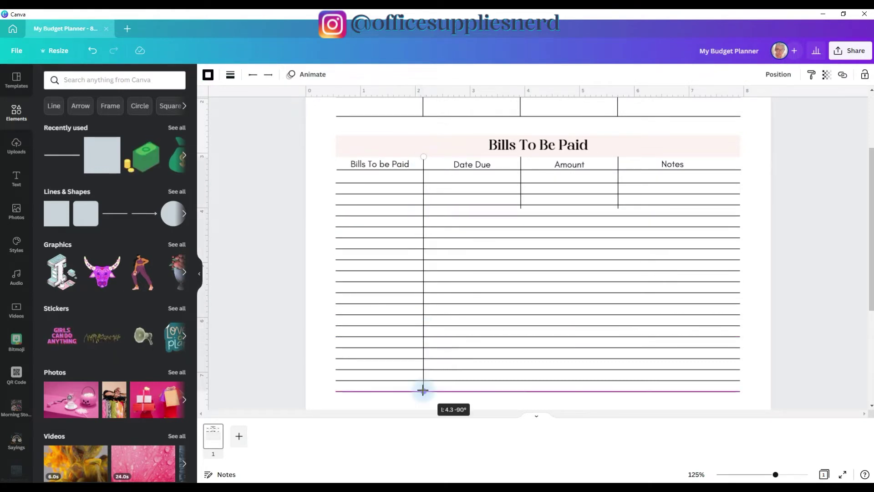
left_click(522, 204)
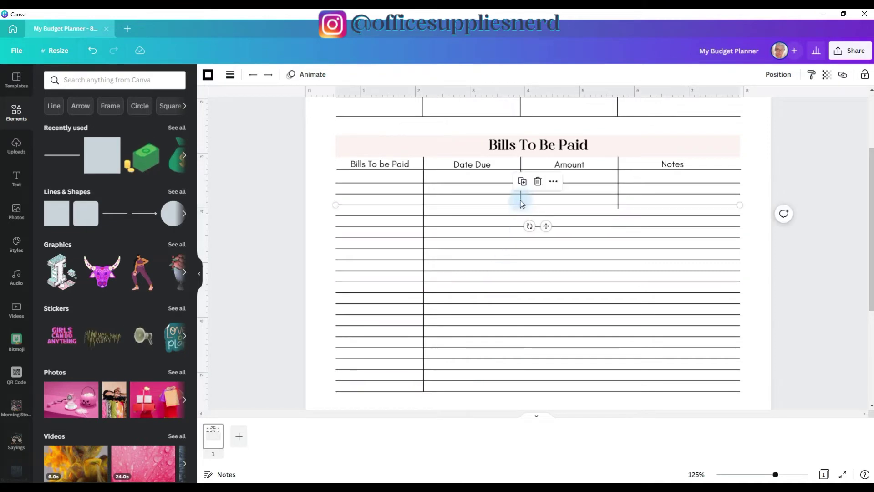
left_click(520, 166)
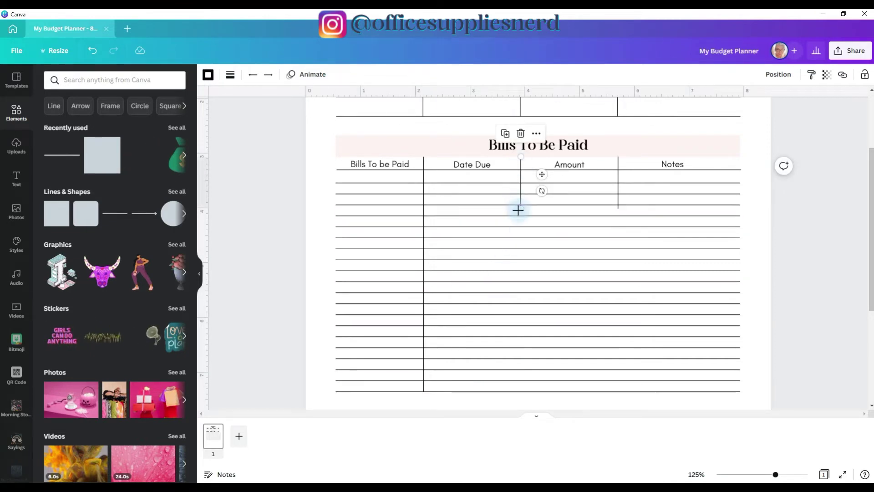
left_click_drag(521, 209, 523, 390)
left_click(618, 166)
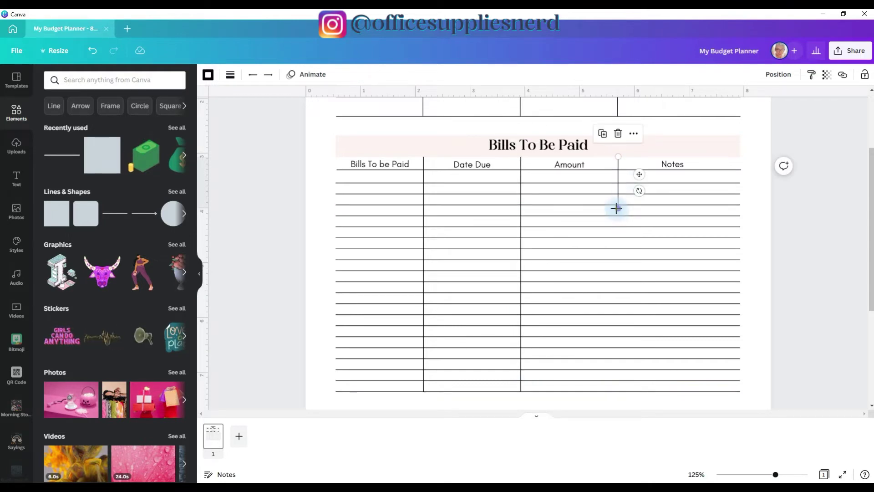
left_click_drag(618, 209, 618, 392)
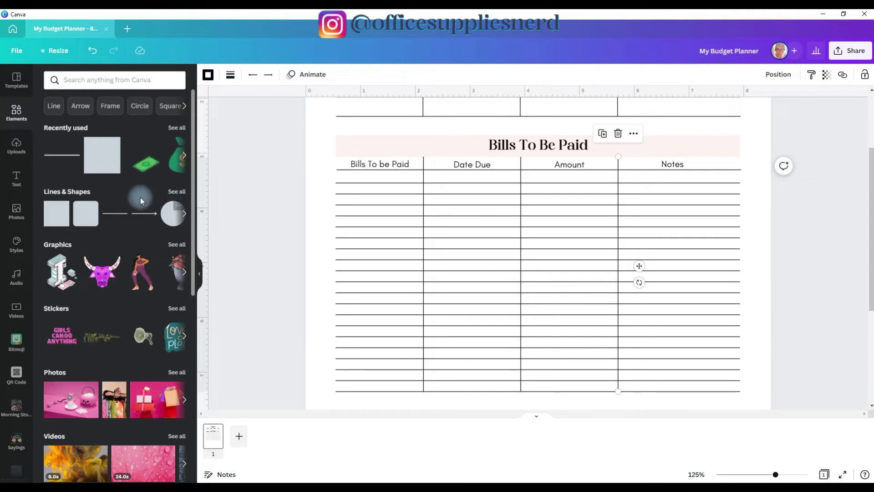
Step: Add a circle outline from Lines & Shapes, shrink it to 0.2 × 0.2, and place it in the first Bills row
left_click(173, 191)
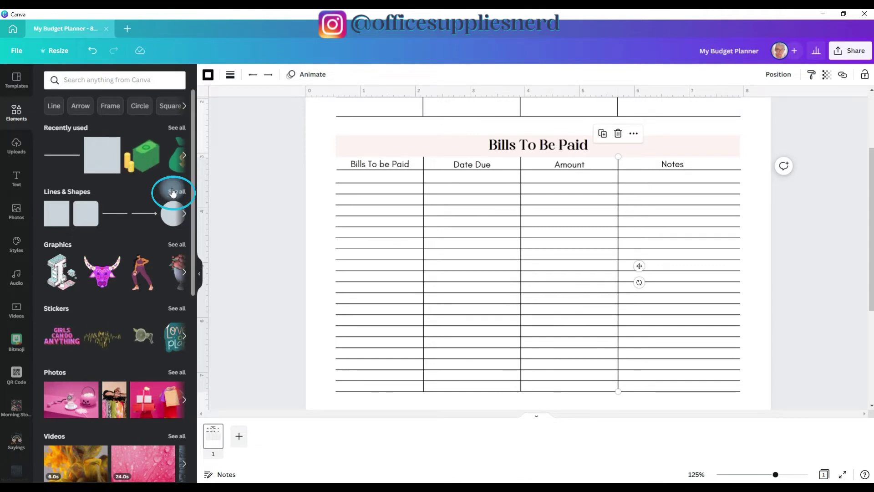
scroll(172, 192, "down", 3)
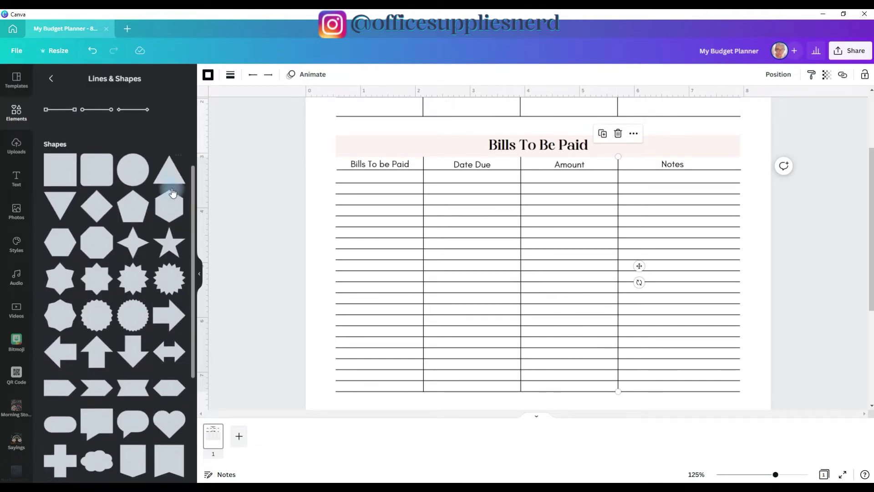
scroll(173, 192, "down", 5)
scroll(173, 192, "down", 2)
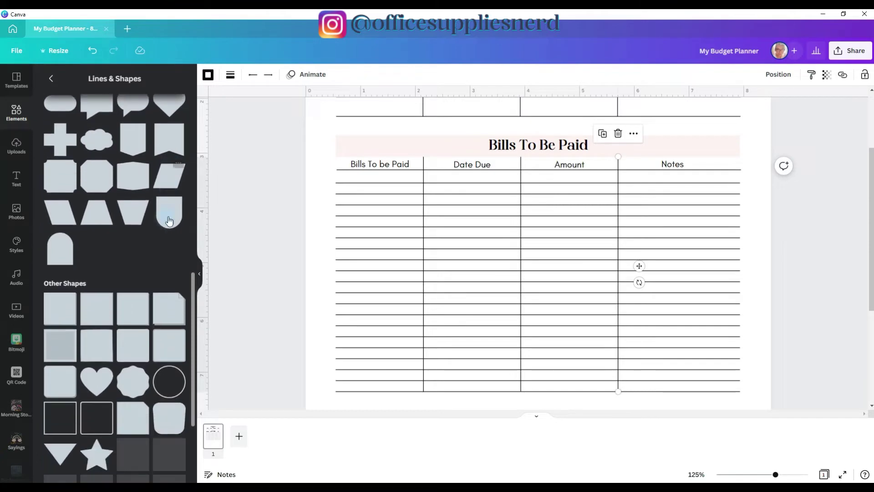
left_click(169, 391)
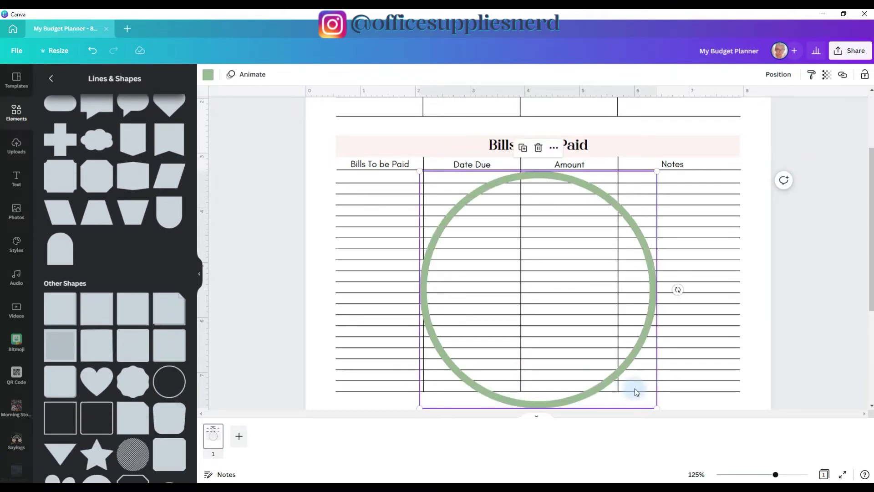
left_click_drag(653, 412, 438, 175)
left_click_drag(434, 204, 349, 204)
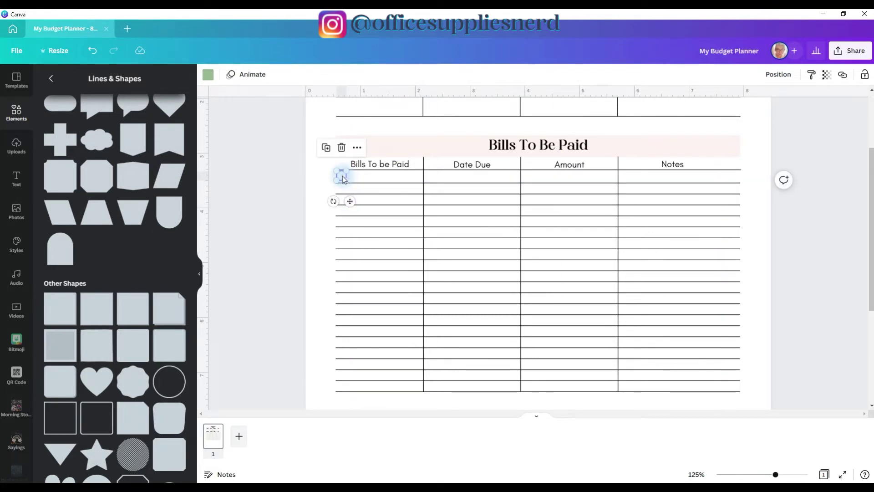
Step: Centre the tiny circle vertically between the header line and the second row line
left_click(360, 171)
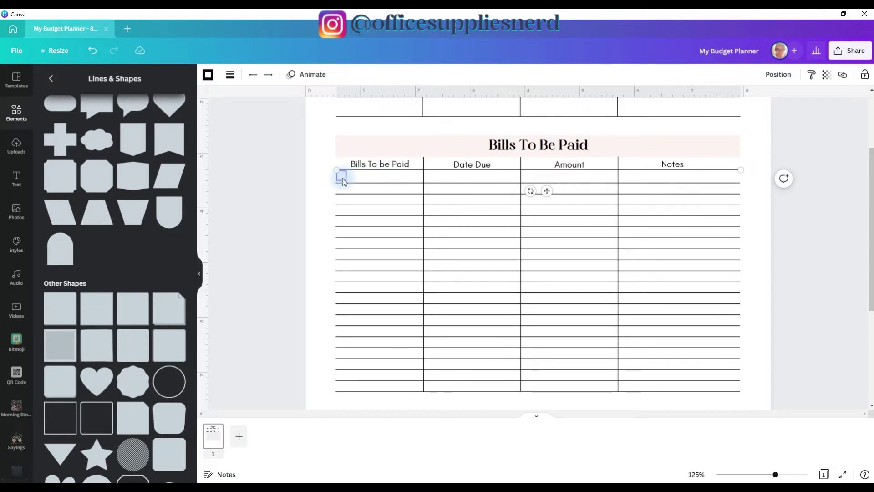
left_click(343, 179, "shift")
left_click(342, 182, "shift")
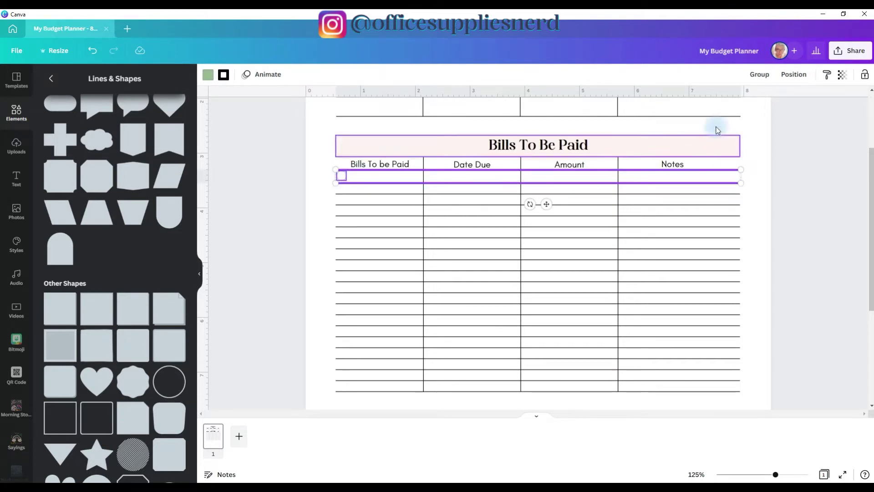
left_click(794, 74)
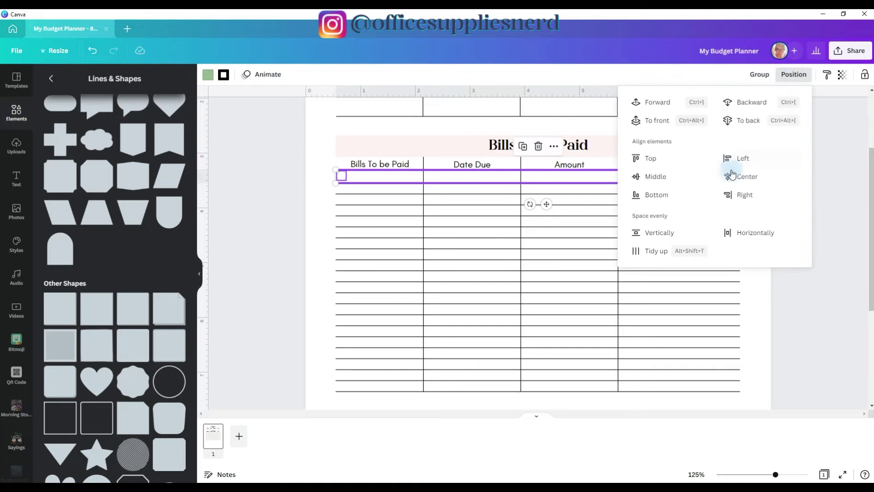
left_click(658, 233)
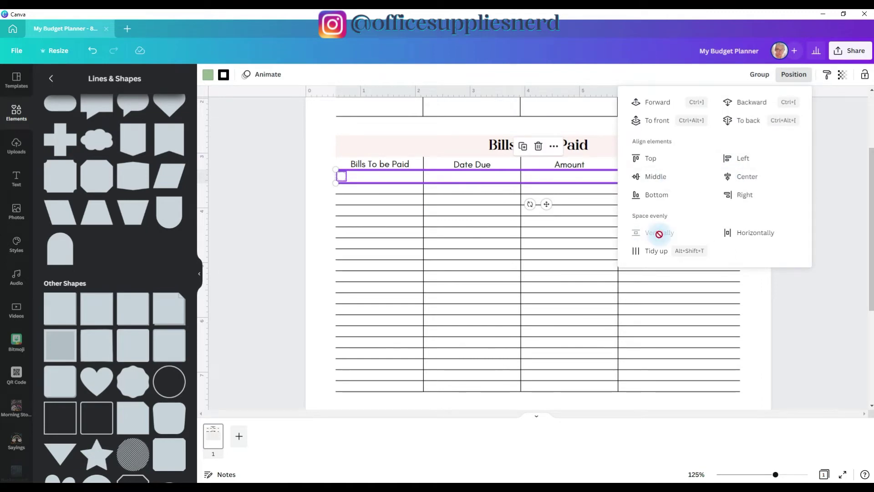
Step: Enlarge the circle slightly and duplicate it down every row of the column with Ctrl+D
left_click(342, 176)
left_click_drag(346, 181, 353, 220)
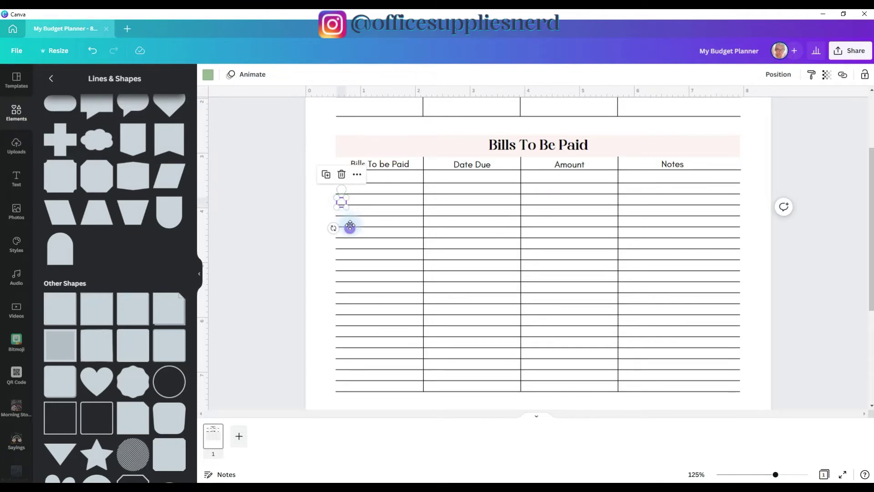
left_click_drag(350, 227, 353, 258)
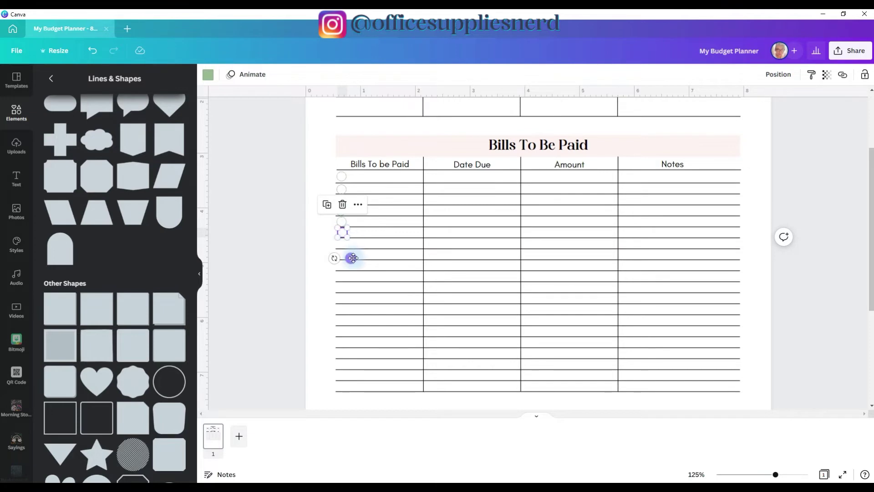
key("ctrl+d")
key("ctrl+d")
key("ctrl+d")
key("ctrl+d")
key("ctrl+d")
key("ctrl+d")
key("ctrl+d")
key("ctrl+d")
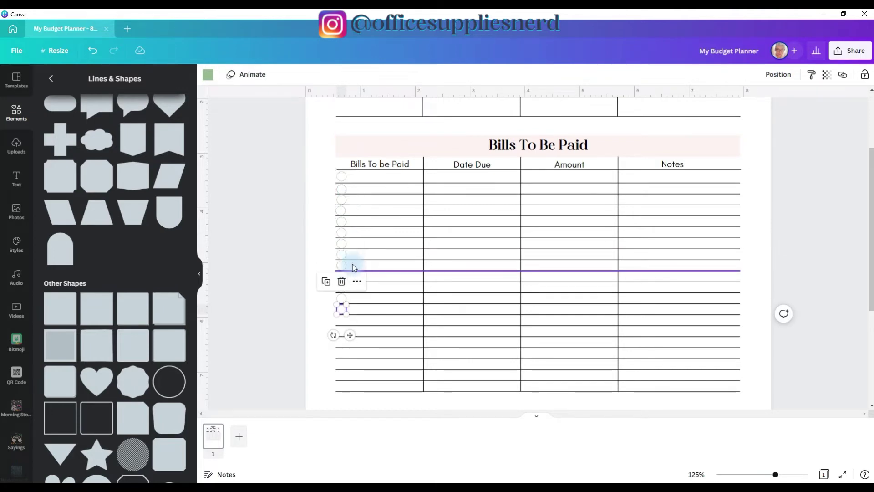
key("ctrl+d")
key("ctrl+d")
key("ctrl+d")
key("ctrl+d")
key("ctrl+d")
key("ctrl+d")
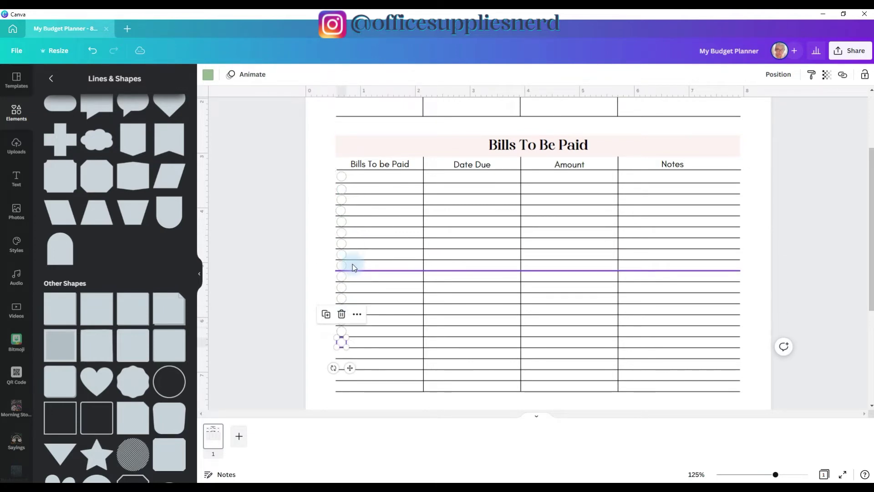
left_click(330, 179)
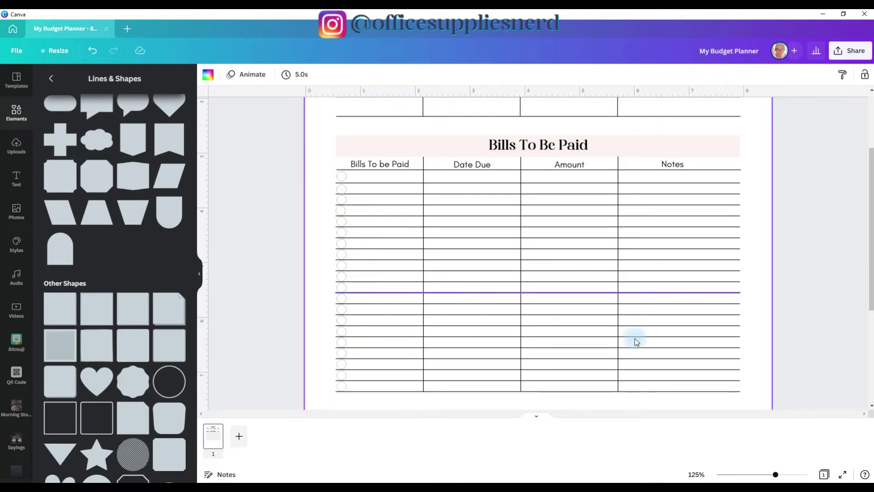
Step: Group the Bills To Be Paid table lines and headers, then lock the group in place
left_click_drag(754, 163, 390, 414)
left_click(767, 77)
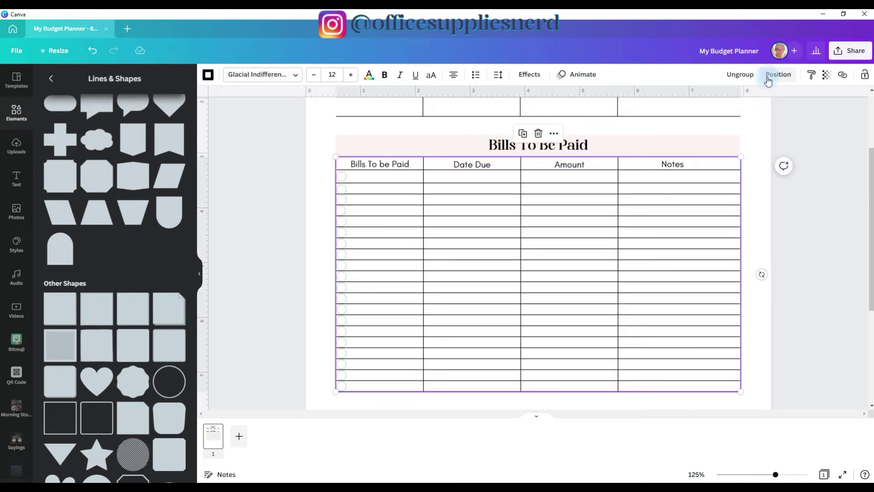
left_click(865, 75)
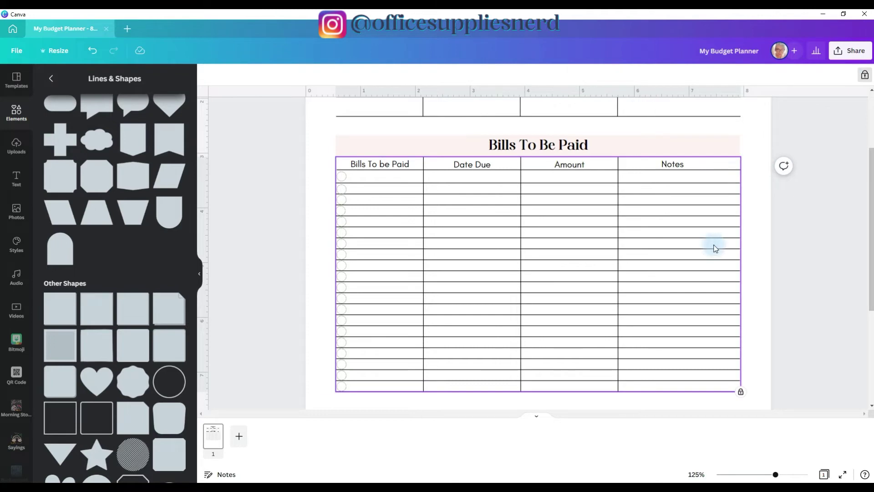
left_click_drag(524, 242, 679, 306)
left_click_drag(457, 241, 615, 268)
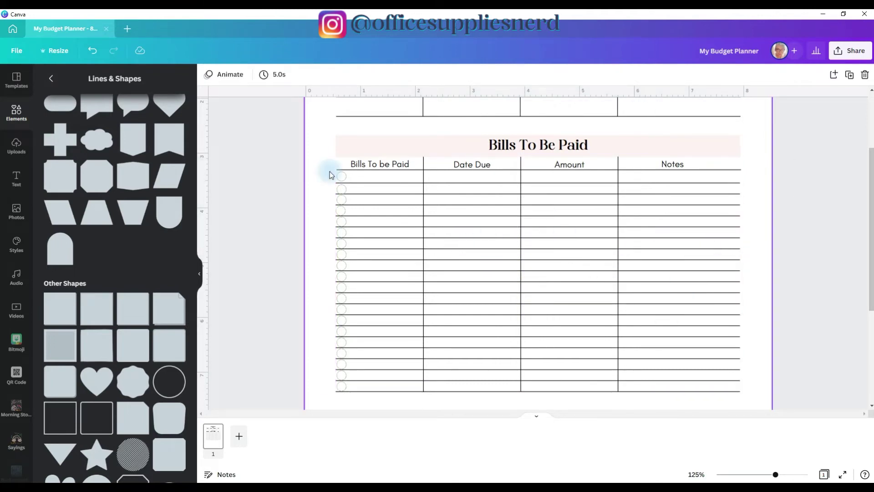
Step: Space the column of checkbox circles evenly with Position > Tidy up
left_click_drag(331, 176, 351, 389)
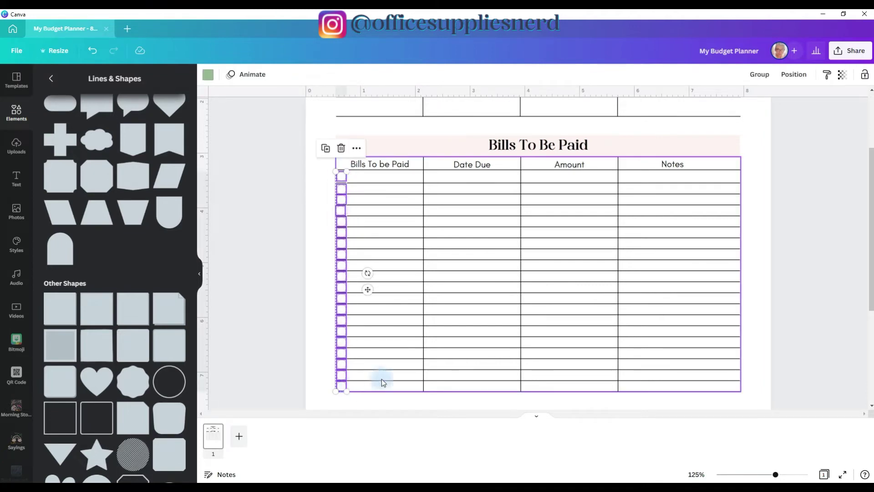
left_click(794, 74)
left_click(656, 250)
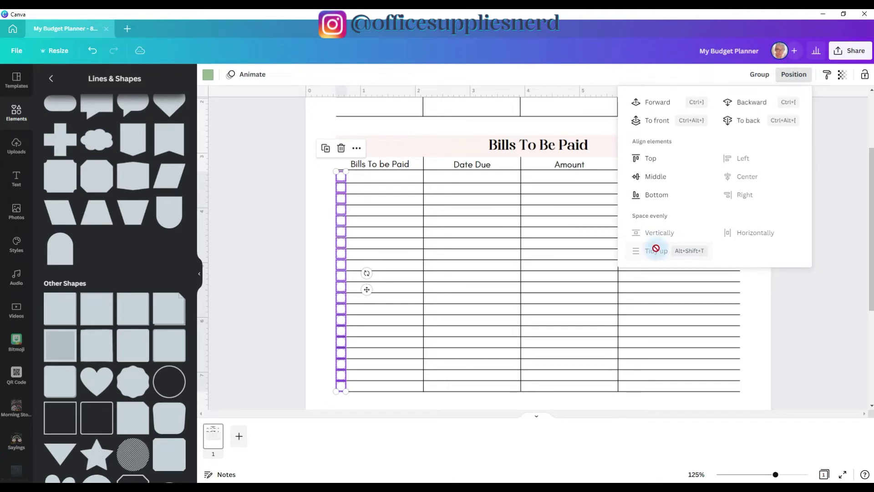
scroll(656, 248, "down", 1)
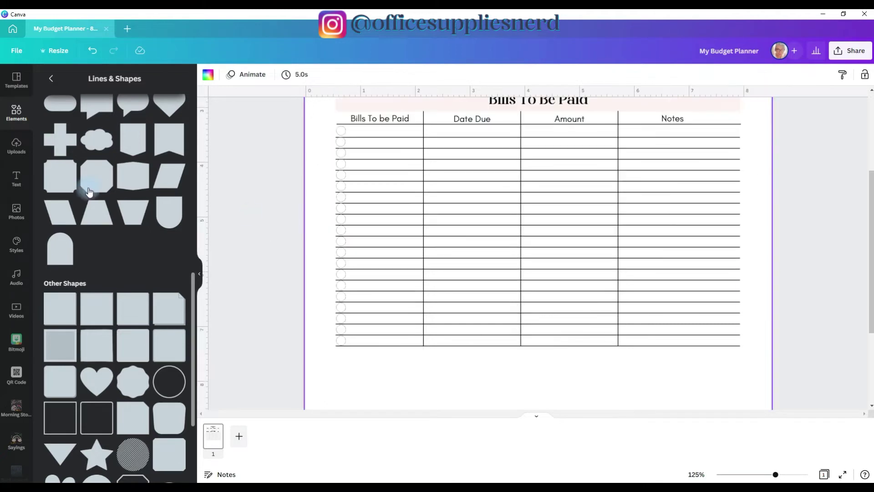
left_click(14, 175)
Step: Add a left-aligned body text box in the first Bills row reading 'Home Payment'
left_click(73, 203)
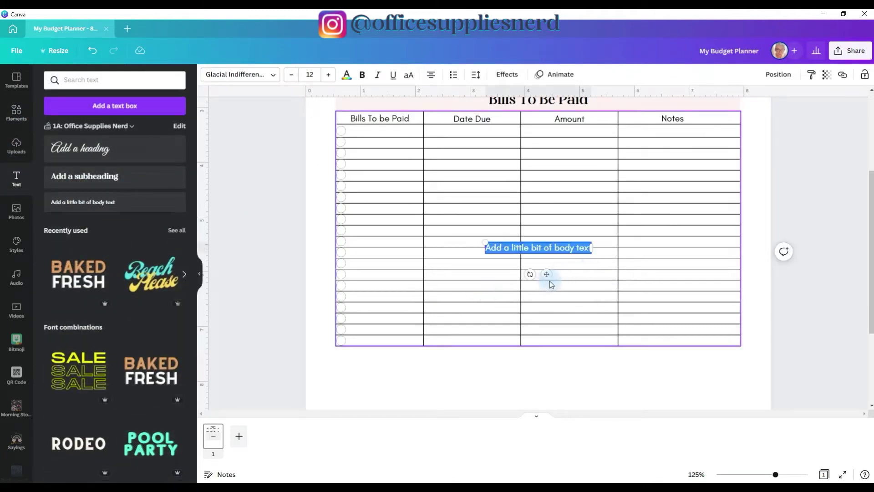
left_click_drag(548, 275, 410, 156)
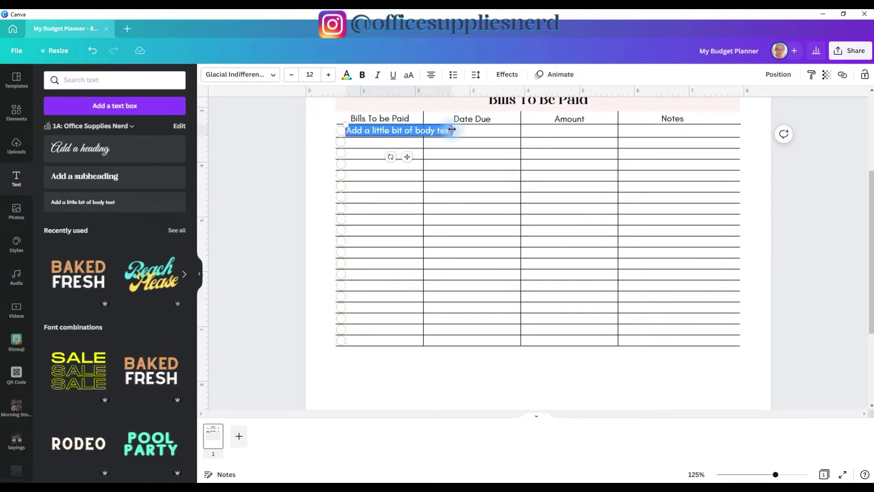
left_click_drag(452, 129, 423, 129)
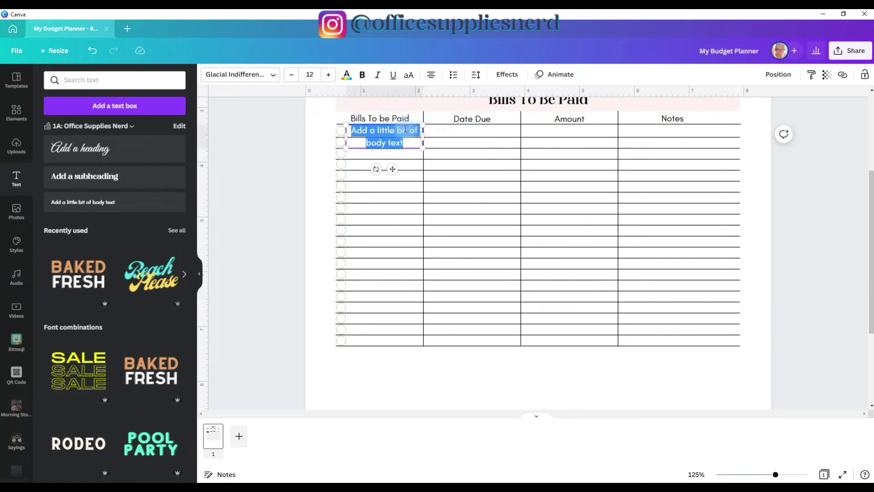
double_click(358, 131)
left_click(432, 75)
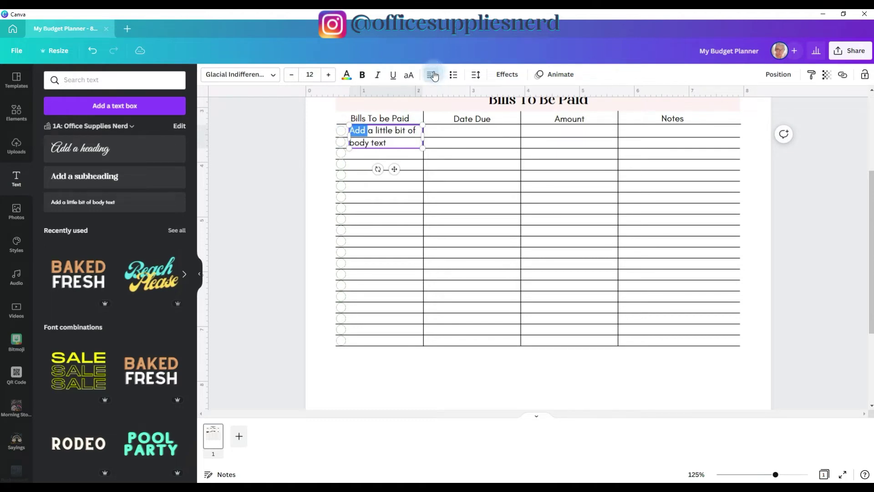
triple_click(383, 134)
type("H")
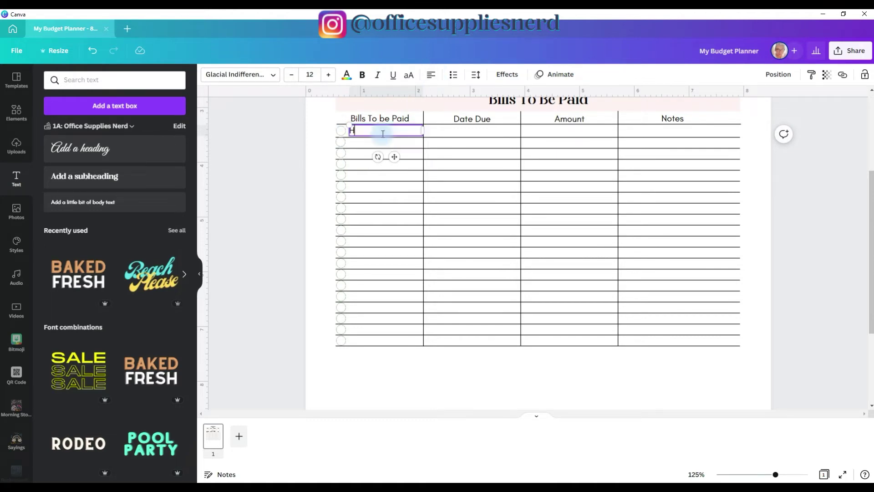
type("ome Payment")
Step: Duplicate it into the next two rows as 'Car Payment' and 'Car Insurance'
key("ctrl+d")
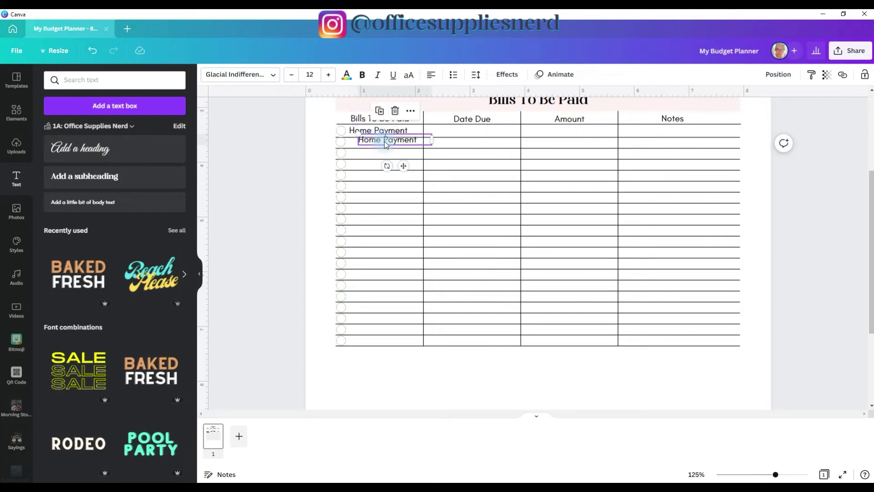
left_click_drag(387, 145, 376, 145)
triple_click(376, 144)
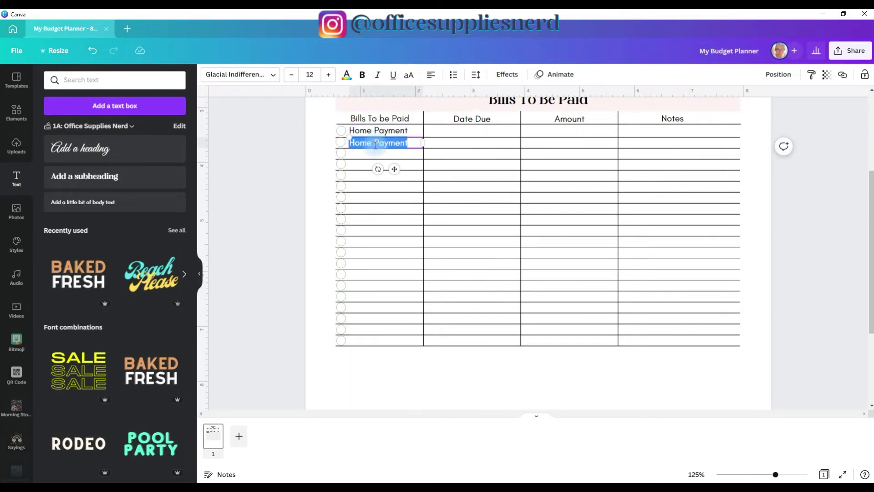
type("Car")
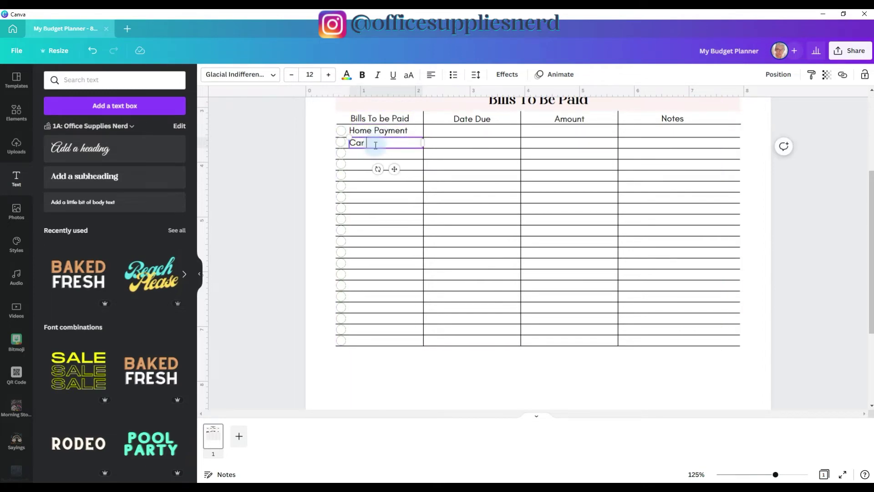
key("ctrl+d")
left_click_drag(405, 152, 397, 154)
type("Insurance")
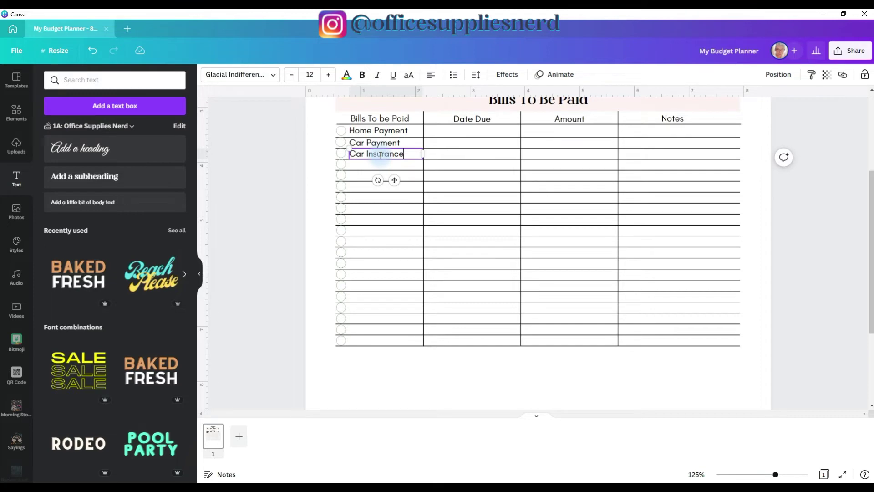
scroll(460, 357, "down", 2)
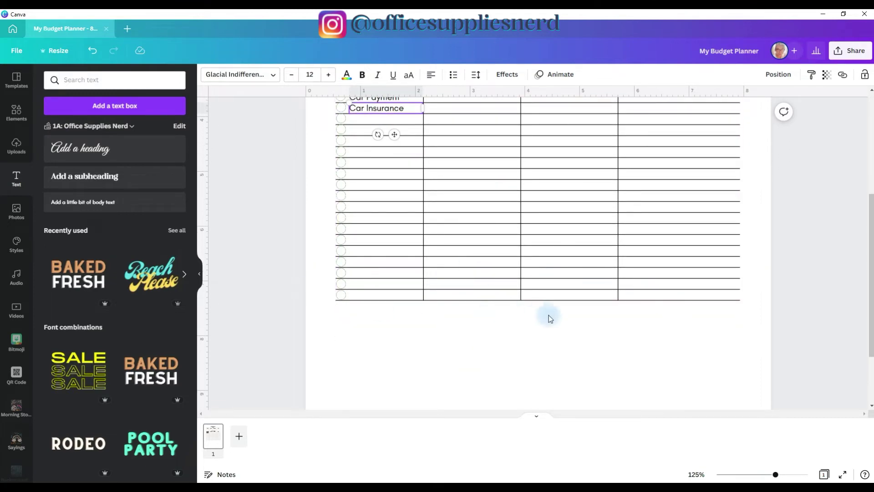
scroll(605, 324, "down", 1)
scroll(606, 324, "up", 3)
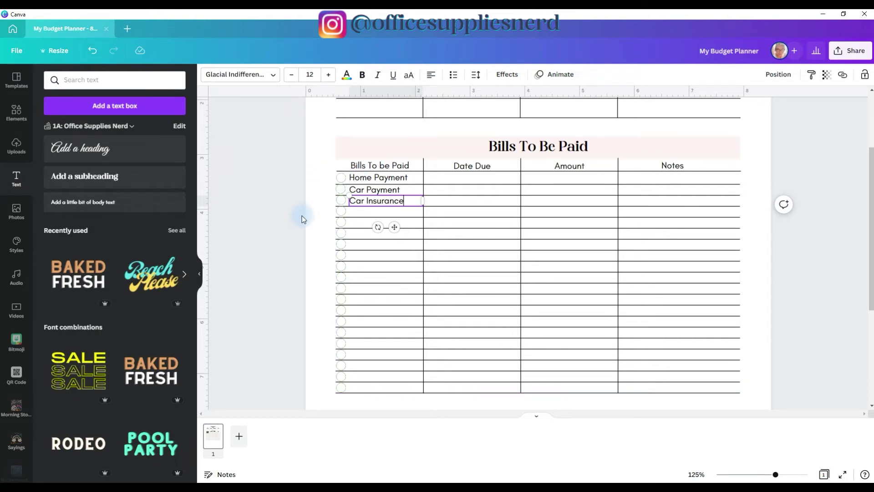
scroll(314, 200, "up", 2)
Step: Duplicate the Income table below Bills To Be Paid and retitle the copy 'Savings'
left_click_drag(320, 141, 753, 210)
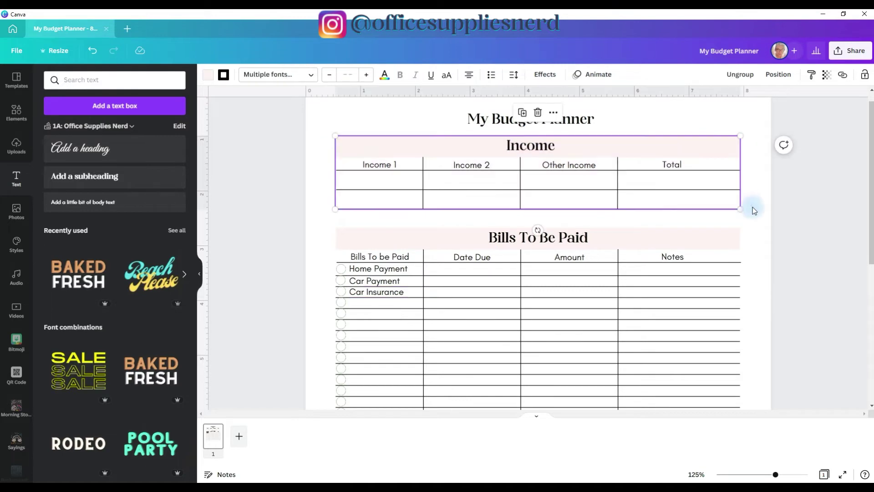
key("ctrl+d")
left_click_drag(595, 188, 583, 260)
double_click(538, 229)
type("Savings")
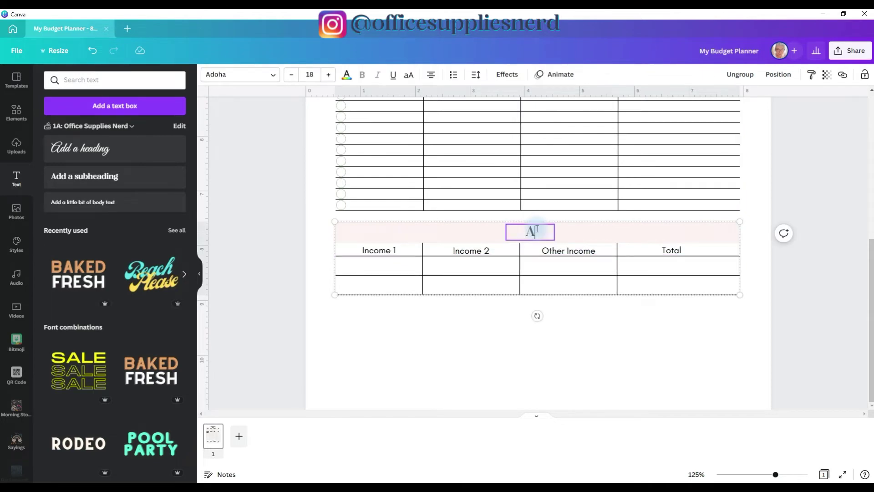
left_click(574, 264)
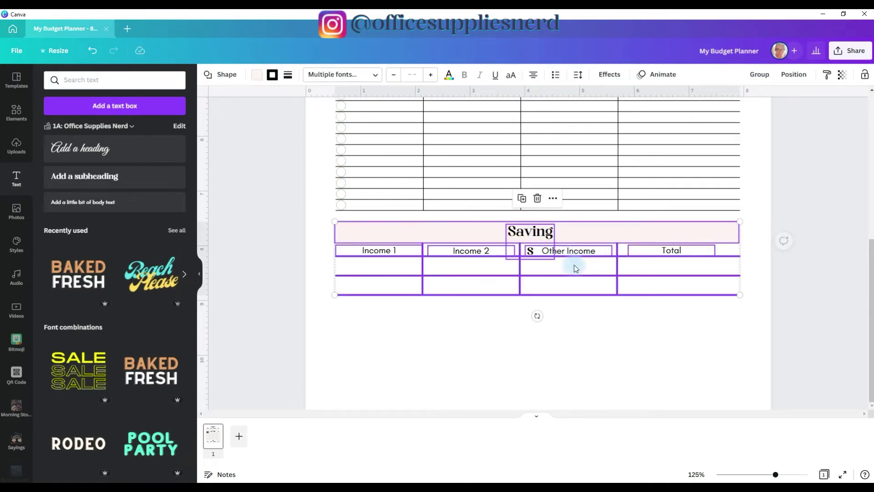
Step: Centre the Savings heading horizontally on the page
mouse_move(537, 231)
left_mouse_down()
mouse_move(567, 236)
mouse_move(540, 230)
left_mouse_up()
left_click(778, 74)
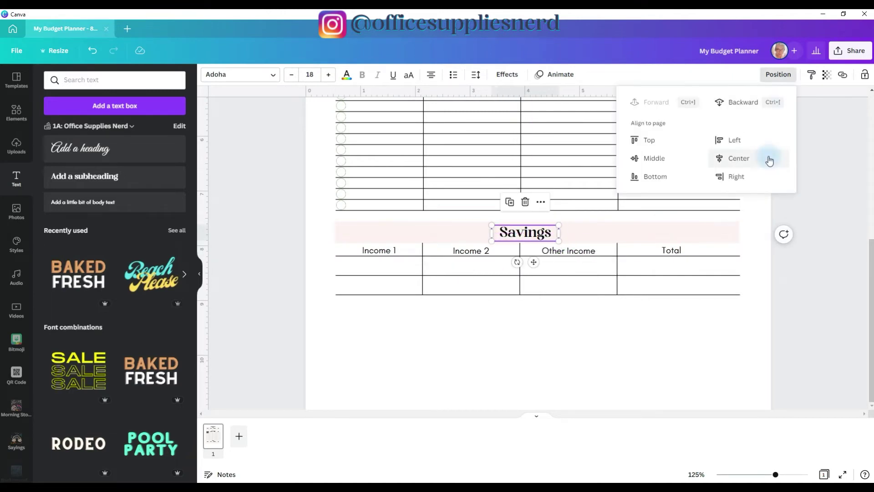
left_click(768, 157)
Step: Rename the Savings column labels to Account, Amount and Date
left_click(449, 351)
left_click(377, 250)
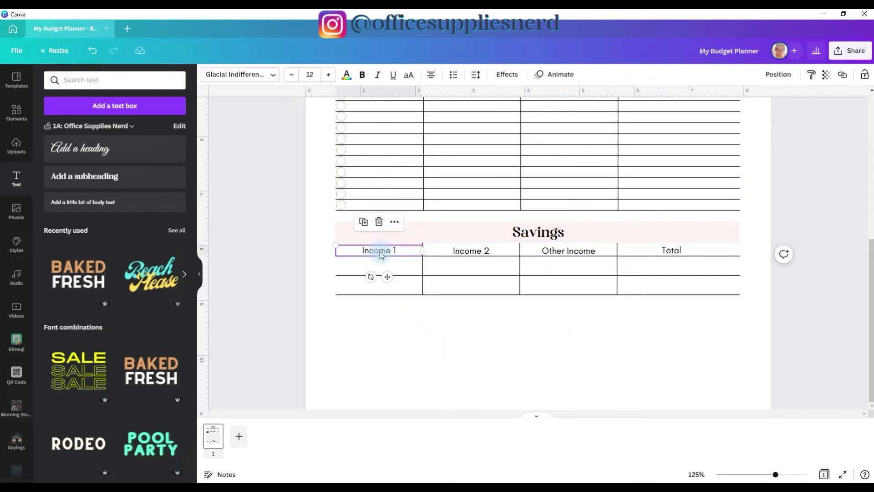
double_click(381, 251)
type("A")
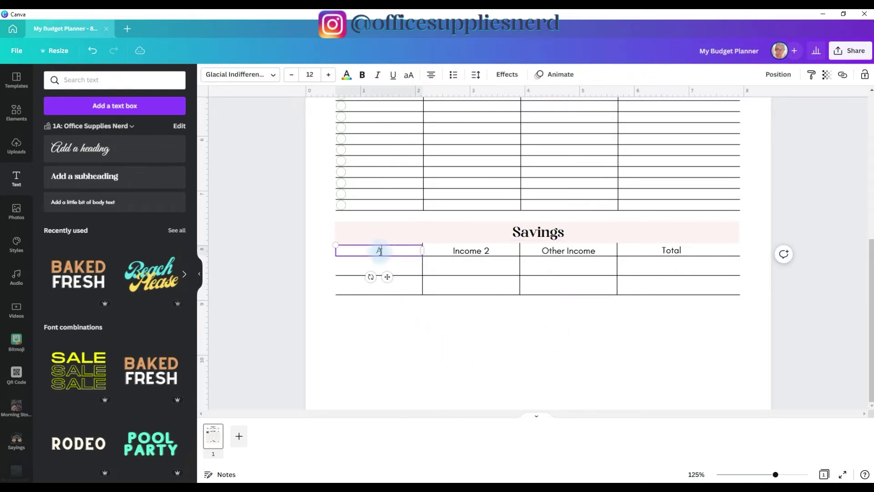
type("ccount")
double_click(471, 250)
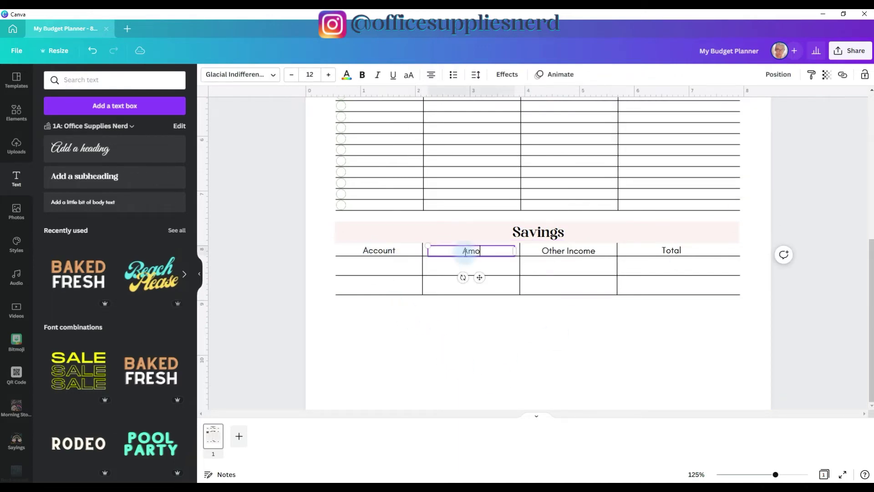
type("Amount")
double_click(569, 250)
type("Date")
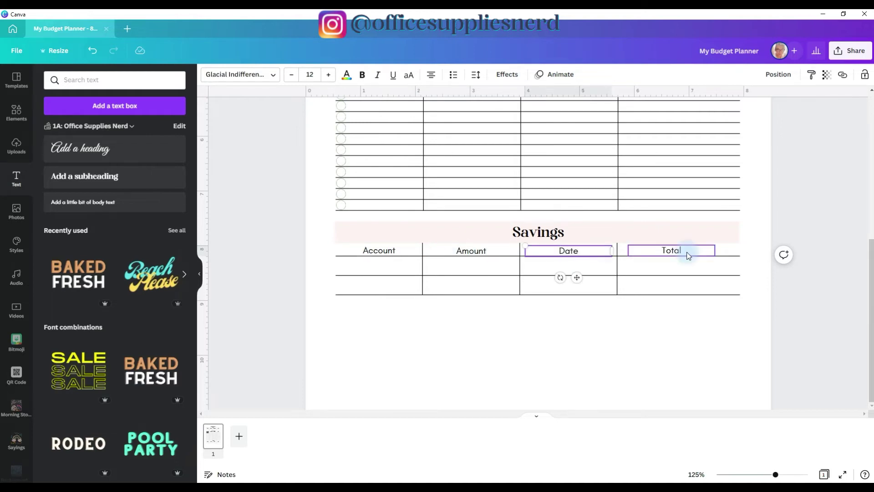
Step: Fill the first two rows with 'Primary Savings' and 'Emergency Fund', then select the whole table
left_click(358, 253)
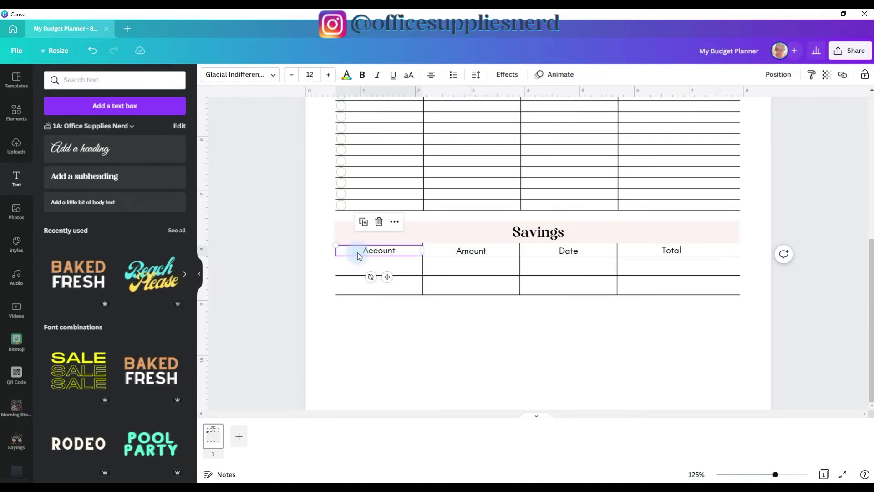
key("ctrl+d")
left_click_drag(357, 253, 381, 271)
double_click(382, 270)
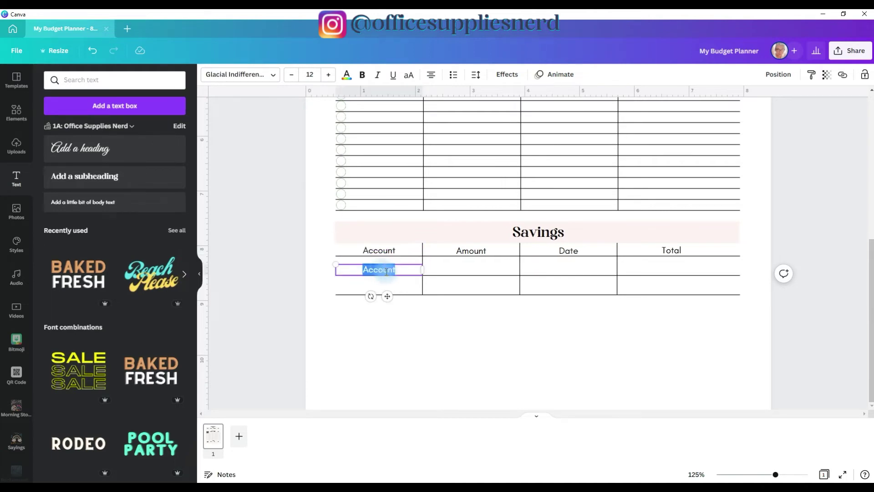
type("Primary Savings")
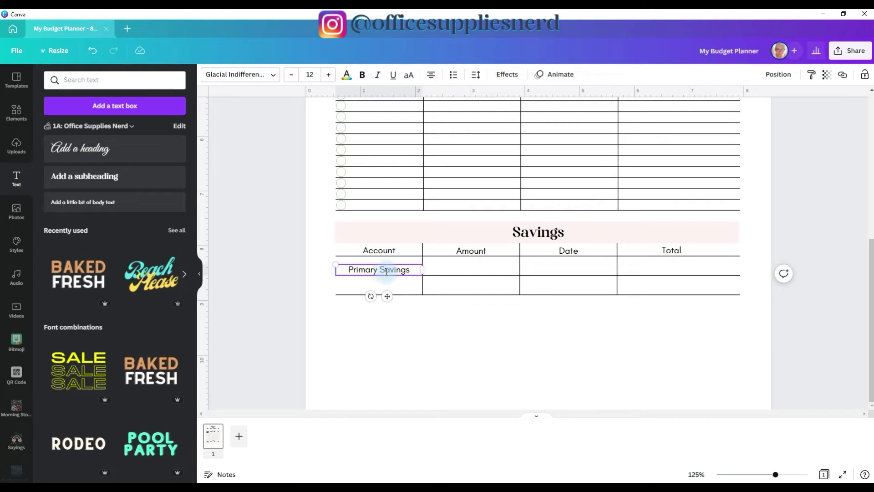
key("Escape")
key("ctrl+d")
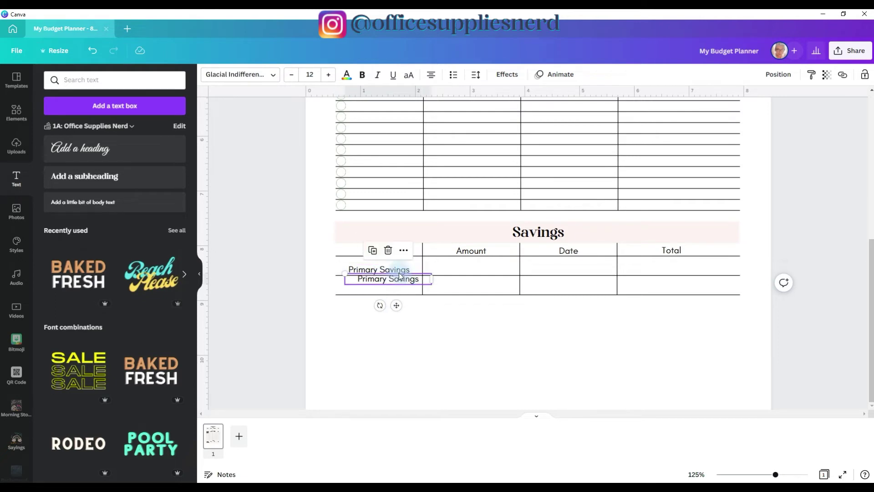
left_click_drag(395, 279, 386, 291)
double_click(387, 291)
type("Emergency Fund")
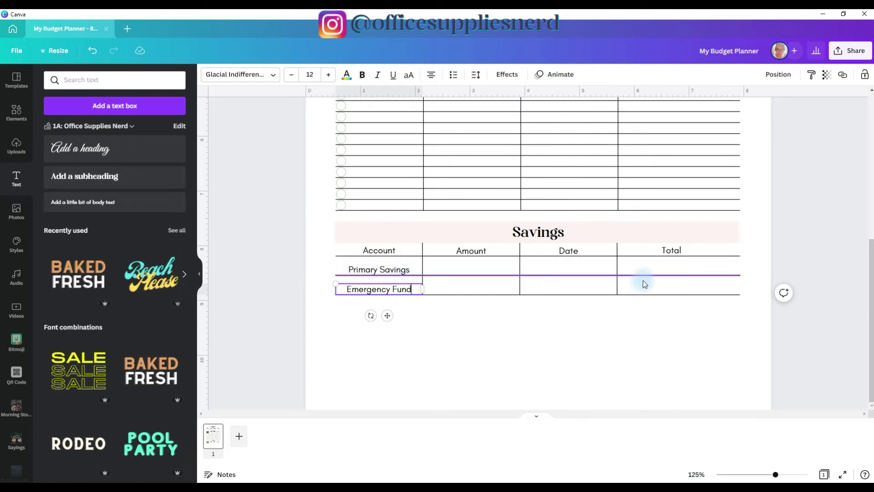
left_click_drag(430, 305, 865, 111)
Step: Group the Savings table, place a copy below it, and retitle the copy 'Monthly Summary'
left_click(760, 74)
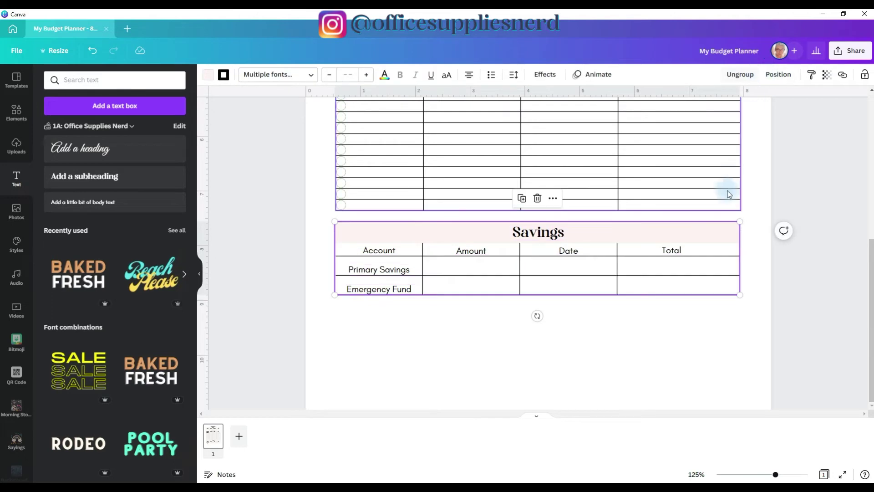
left_click_drag(573, 242, 566, 321)
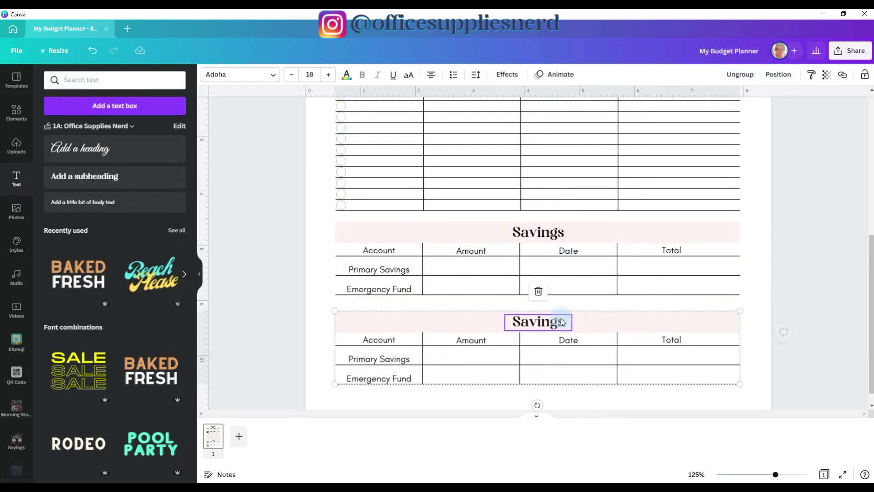
double_click(569, 322)
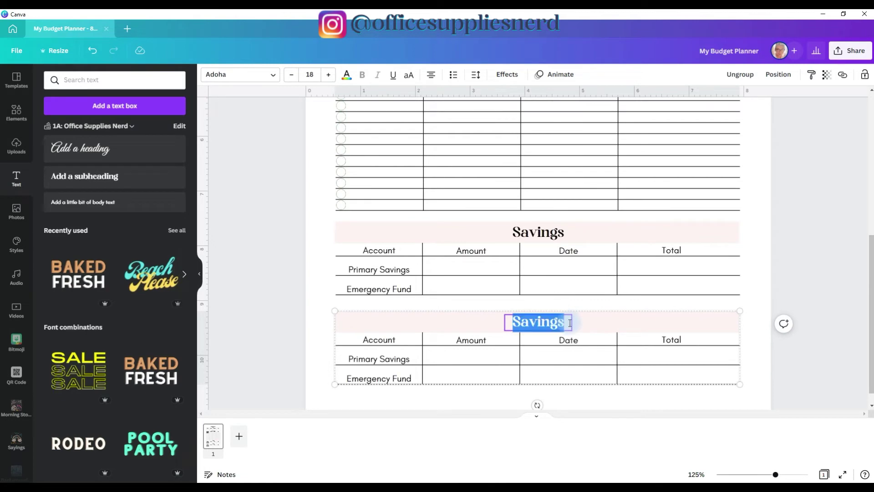
type("Monthly")
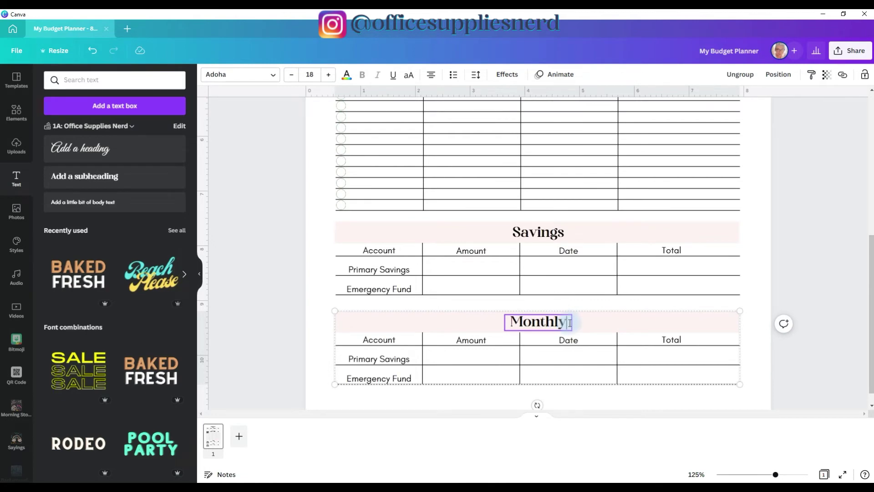
type(" Summary")
Step: Ungroup the copy and centre the Monthly Summary heading on the page
left_click(740, 75)
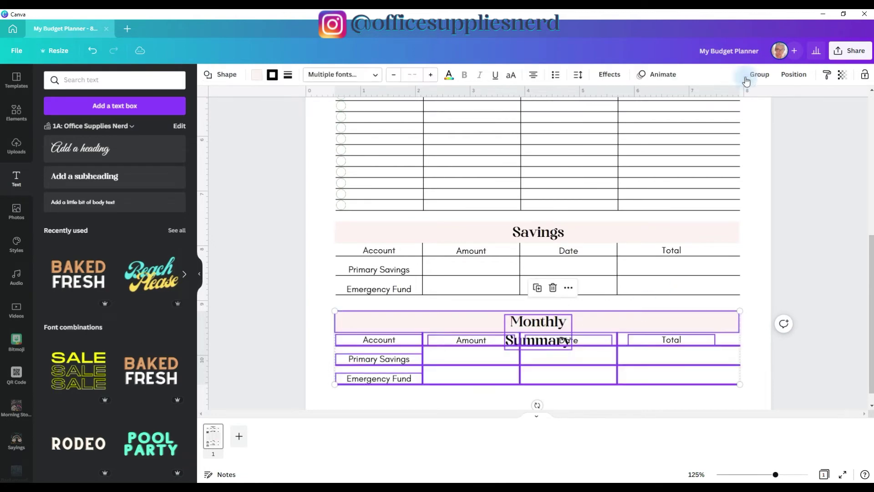
left_click(561, 324)
left_click_drag(561, 325, 549, 328)
left_click(778, 74)
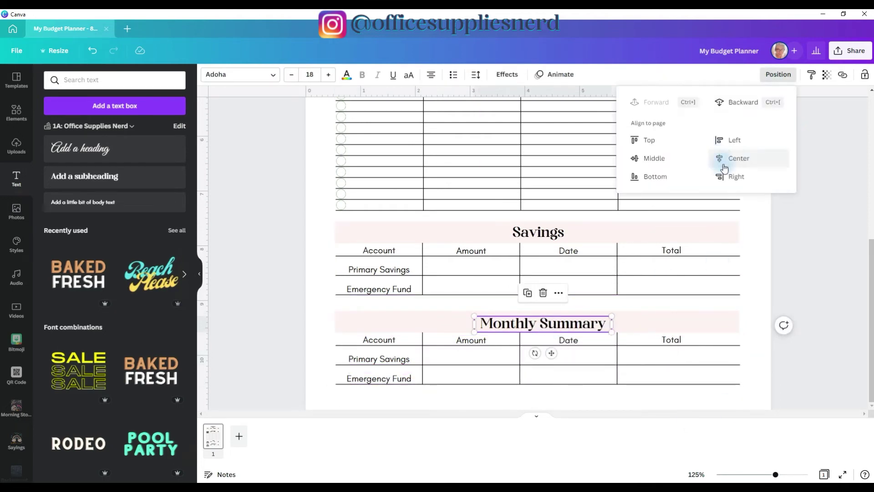
left_click(725, 158)
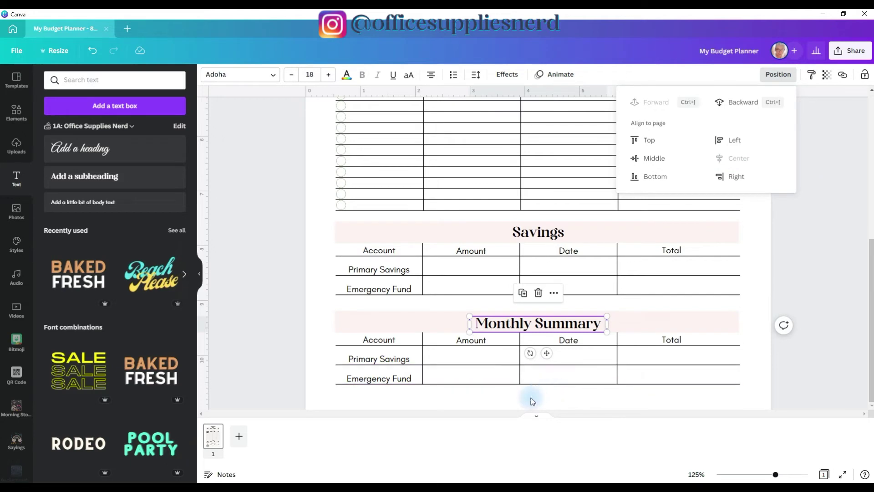
double_click(373, 341)
Step: Rename the first header 'Total Income' and delete the leftover Emergency Fund and Primary Savings labels
type("Total Income")
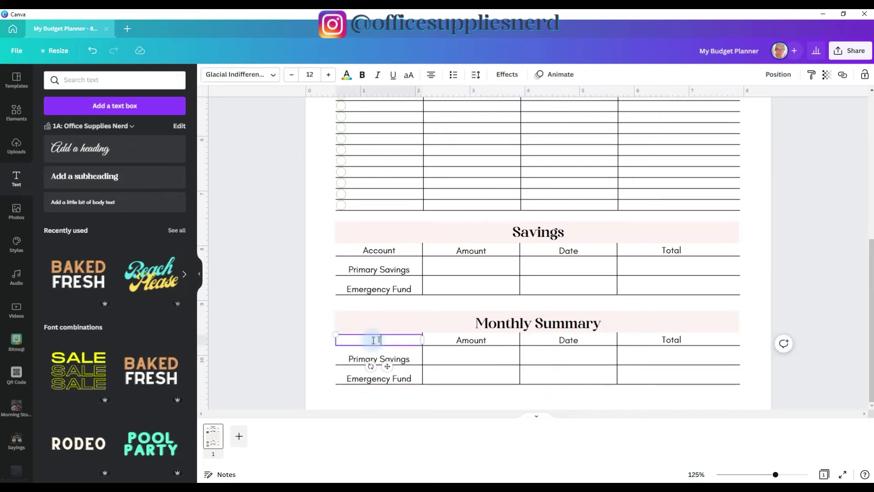
left_click(379, 359)
key("Delete")
left_click(379, 378)
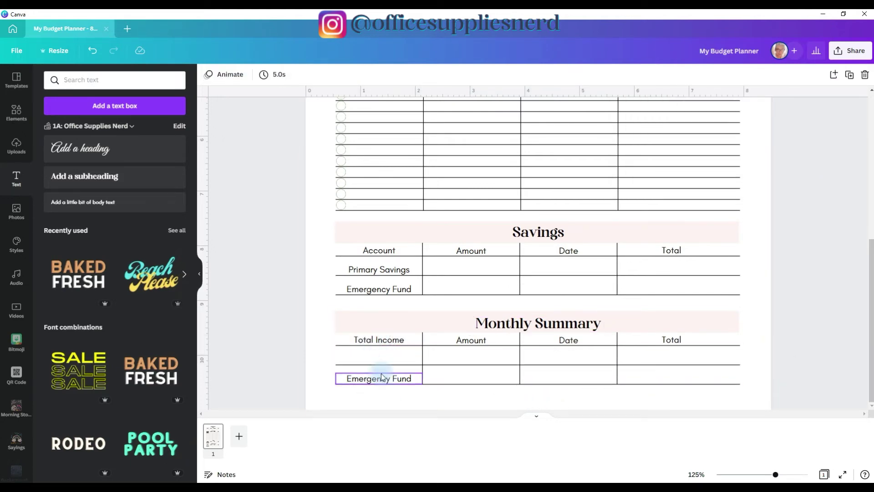
key("Delete")
Step: Change the second header to 'Total Budgeted Expenses' and widen its column so it fits one line
double_click(464, 340)
type("Tota")
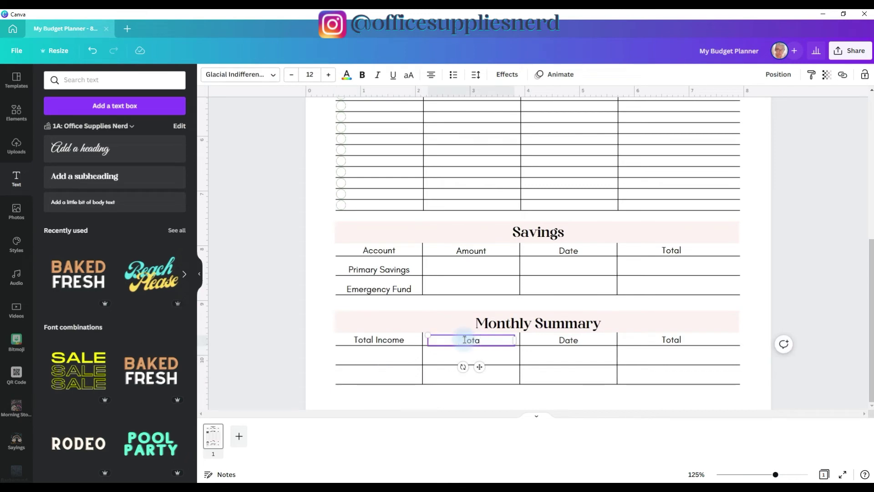
type("l Budget ed Expenses")
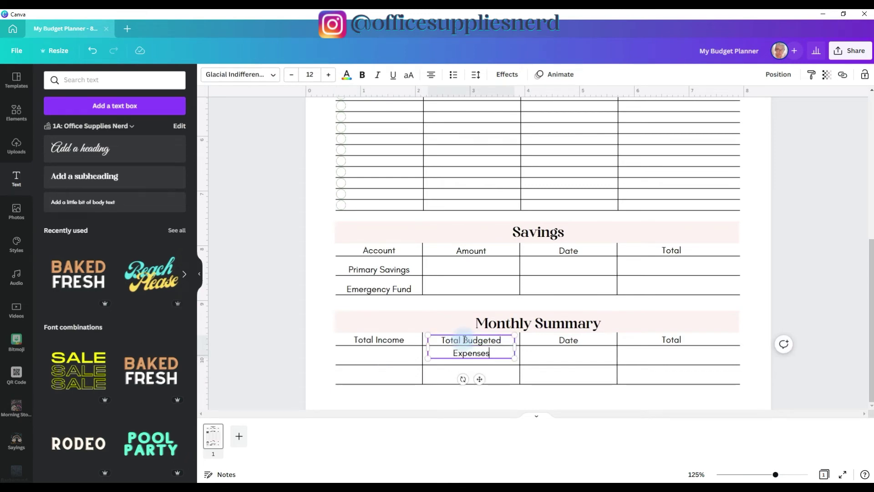
left_click_drag(515, 346, 520, 346)
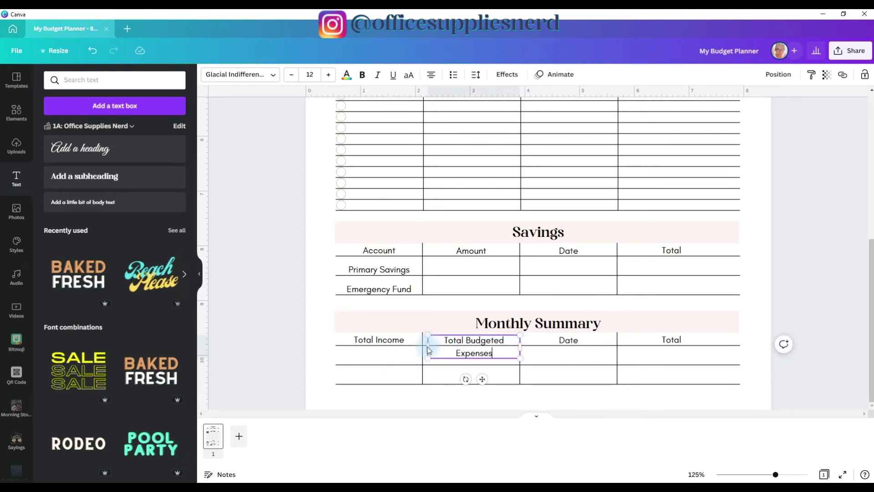
left_click_drag(428, 346, 423, 347)
left_click(519, 335)
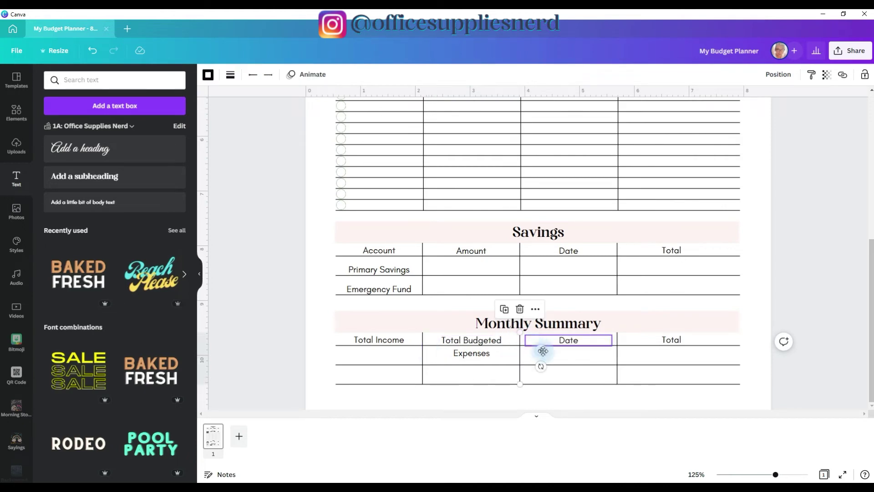
left_click_drag(541, 350, 553, 353)
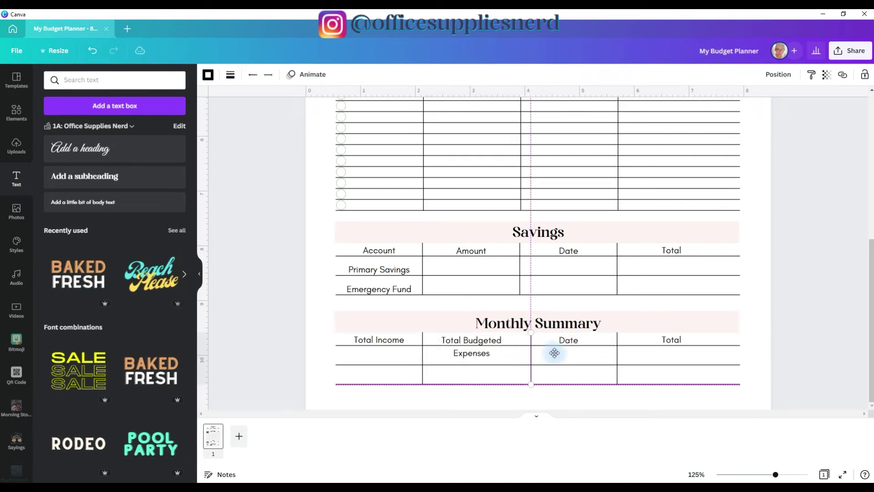
left_click(504, 347)
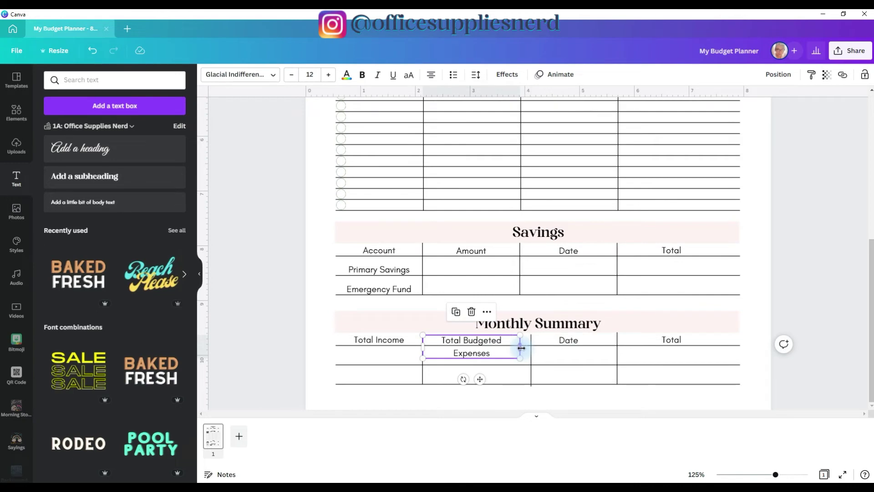
left_click_drag(521, 348, 524, 348)
left_click(591, 342)
Step: Rename the last two headers to 'Actual Expenses' and 'Difference'
double_click(592, 341)
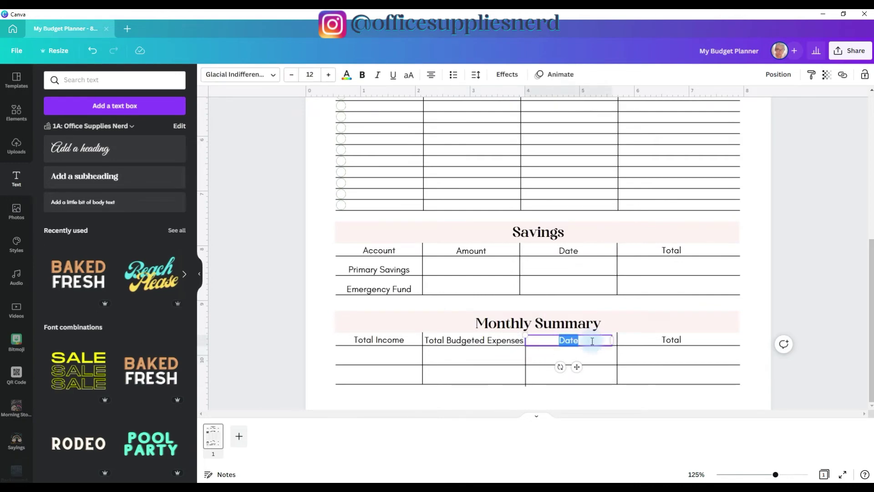
type("Actual Expenses")
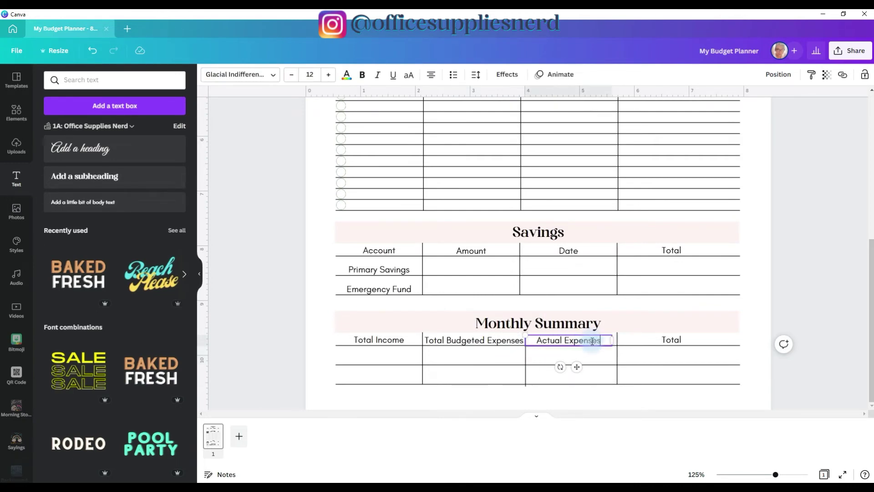
double_click(691, 340)
type("Difference")
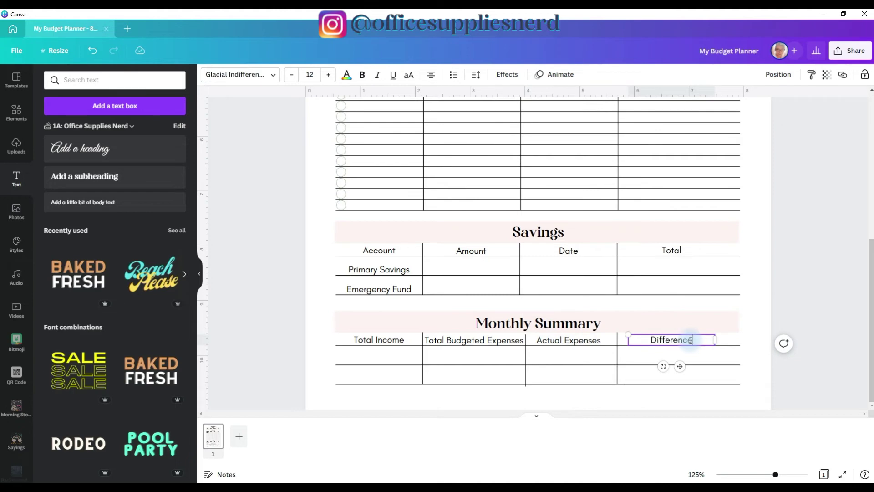
Step: Delete the summary table's bottom line and shorten the three column dividers to end at the first row
left_click(540, 384)
left_click(537, 364)
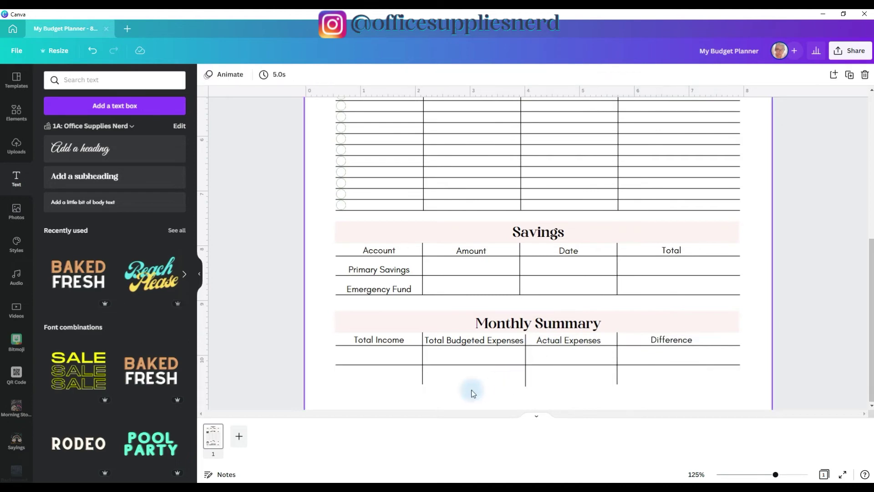
left_click(421, 382)
left_click_drag(423, 384, 423, 370)
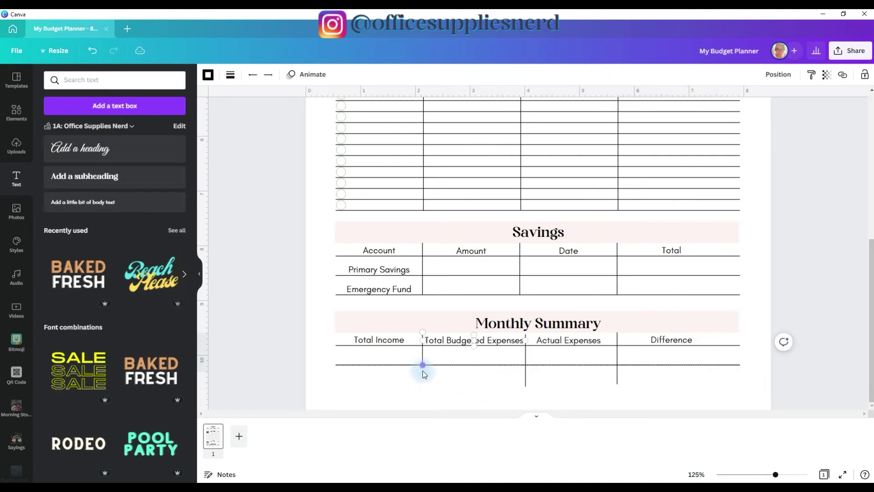
left_click(526, 385)
left_click_drag(526, 385, 528, 366)
left_click(617, 383)
left_click_drag(617, 384, 619, 368)
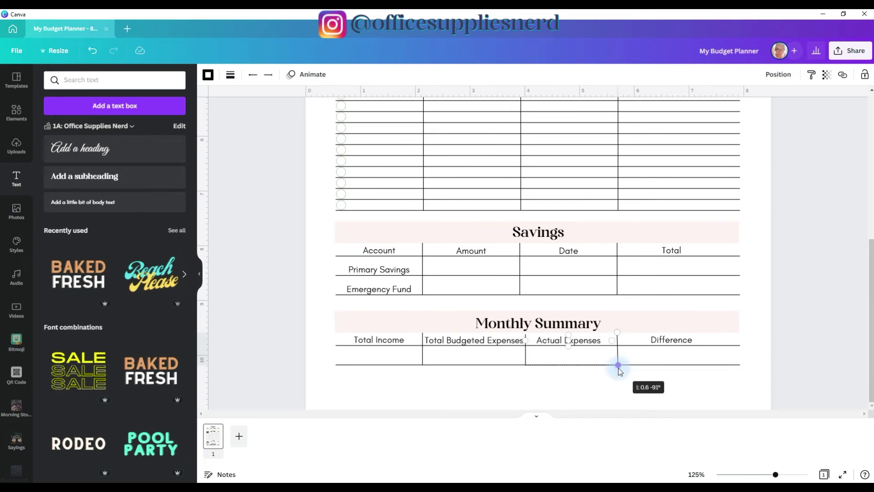
left_click(750, 374)
scroll(749, 374, "up", 3)
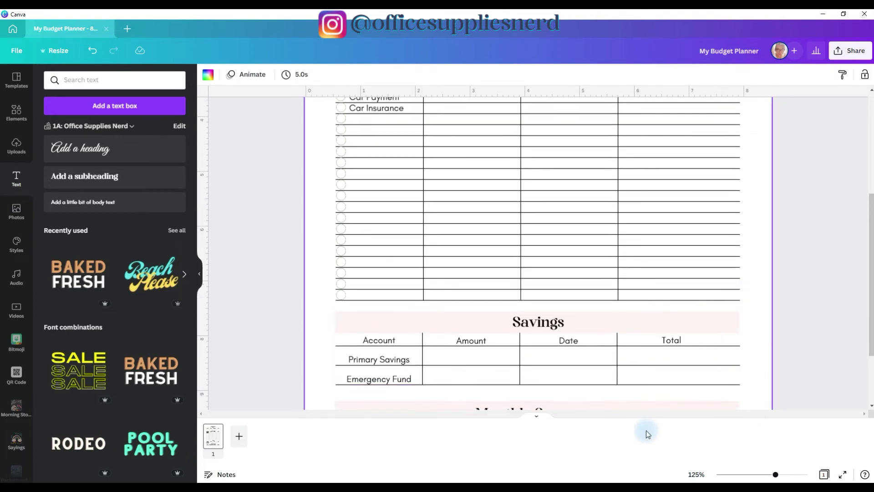
key("ctrl+minus")
key("ctrl+minus")
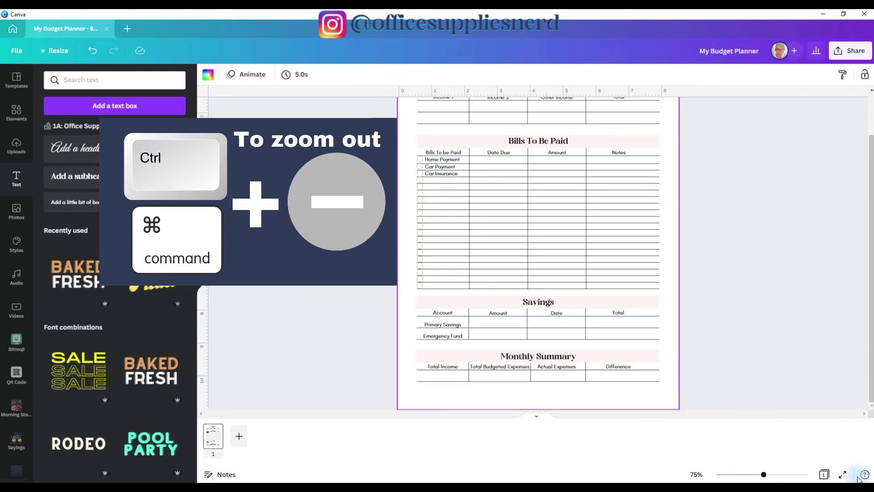
key("ctrl+minus")
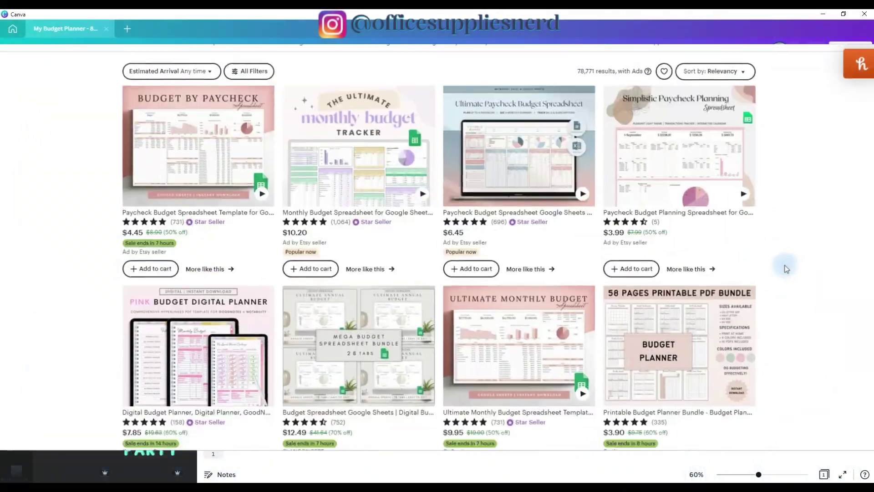
scroll(782, 268, "down", 3)
scroll(782, 267, "down", 8)
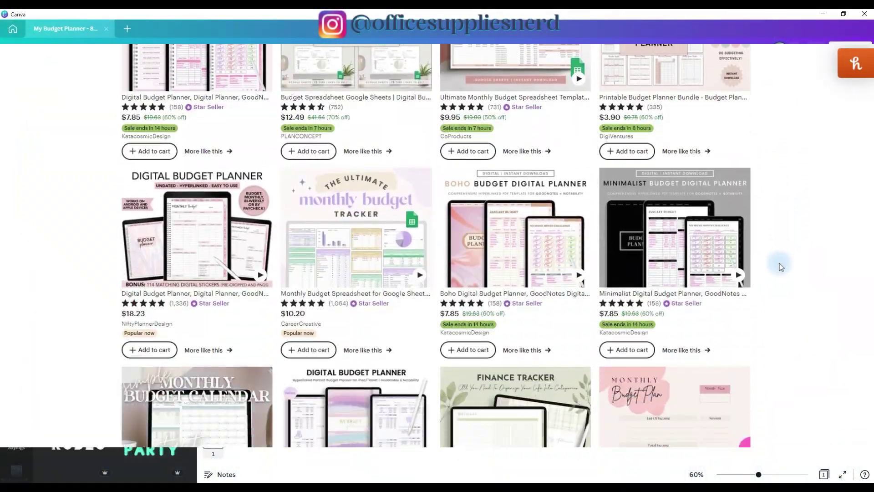
scroll(781, 267, "down", 3)
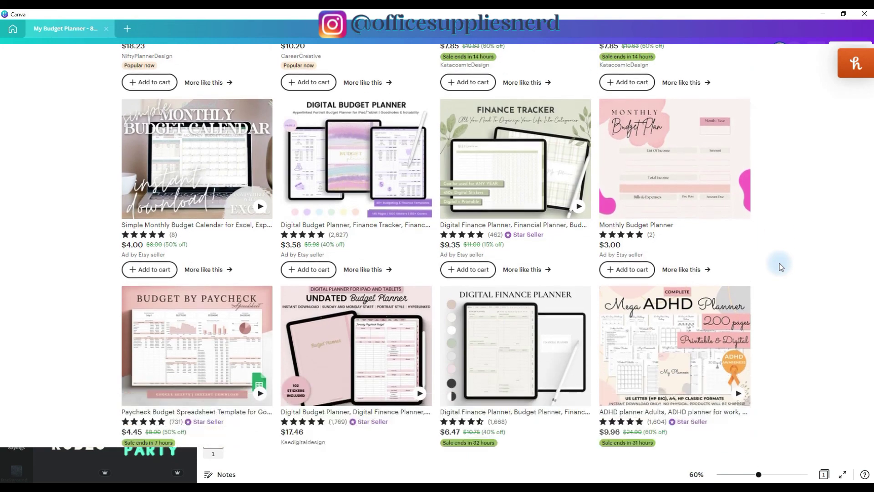
scroll(781, 267, "down", 4)
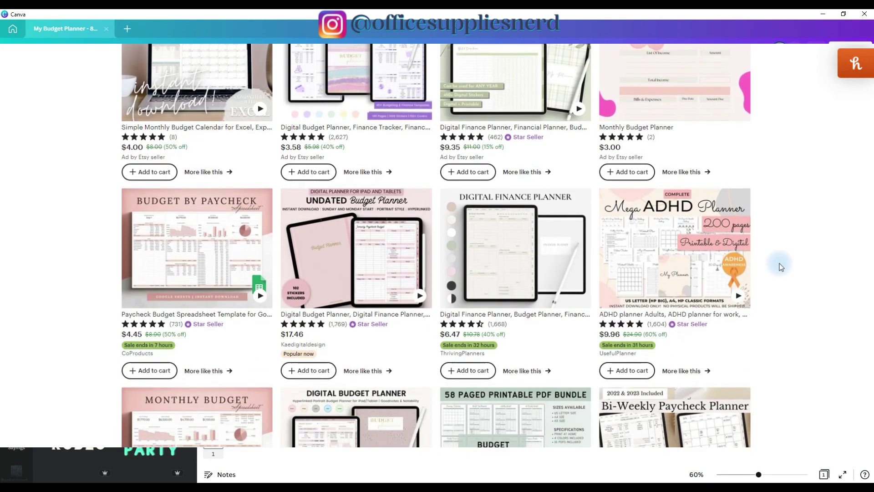
scroll(782, 267, "down", 3)
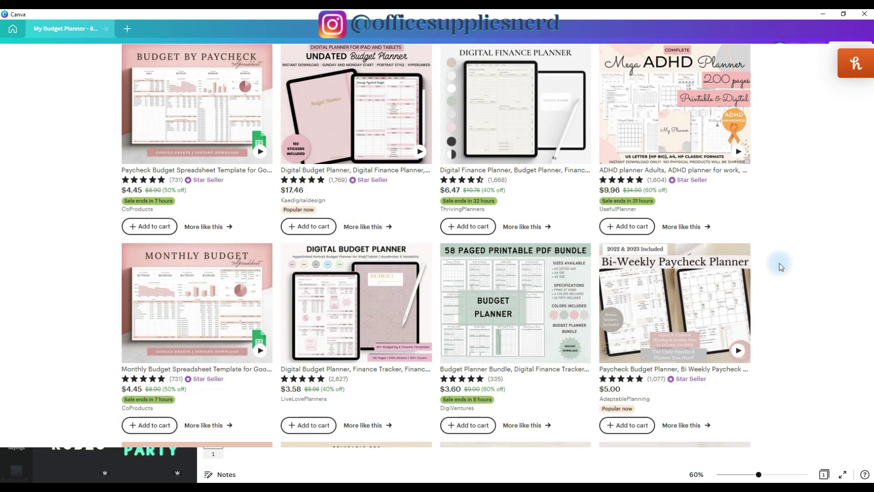
scroll(781, 267, "down", 5)
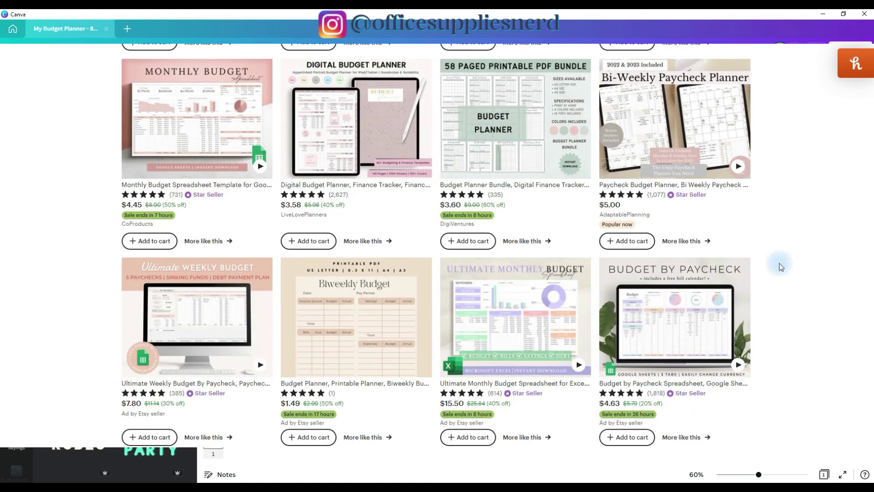
scroll(781, 268, "down", 9)
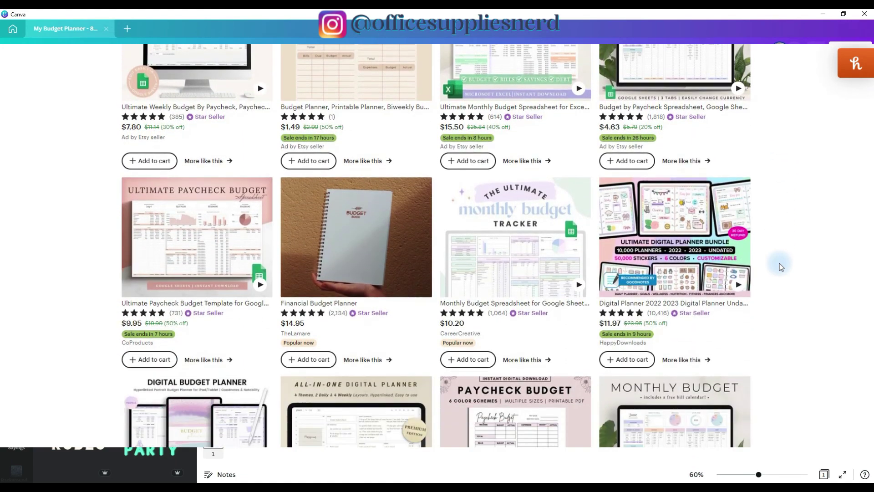
scroll(781, 268, "down", 10)
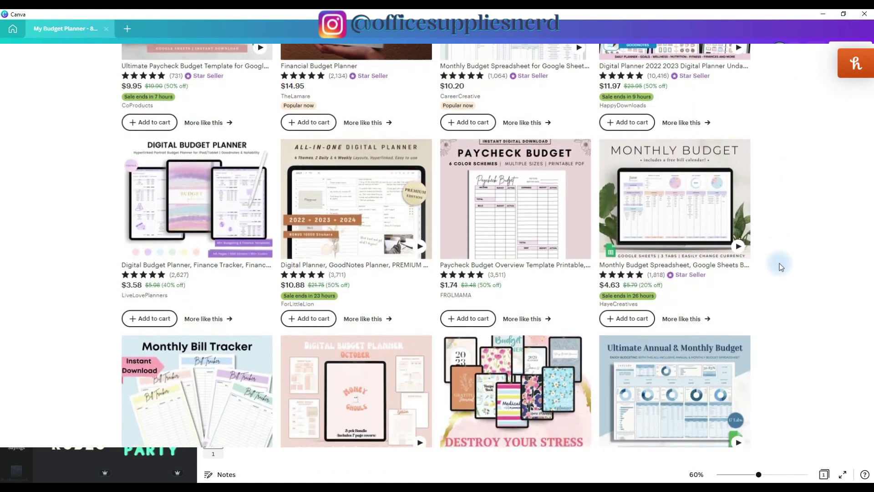